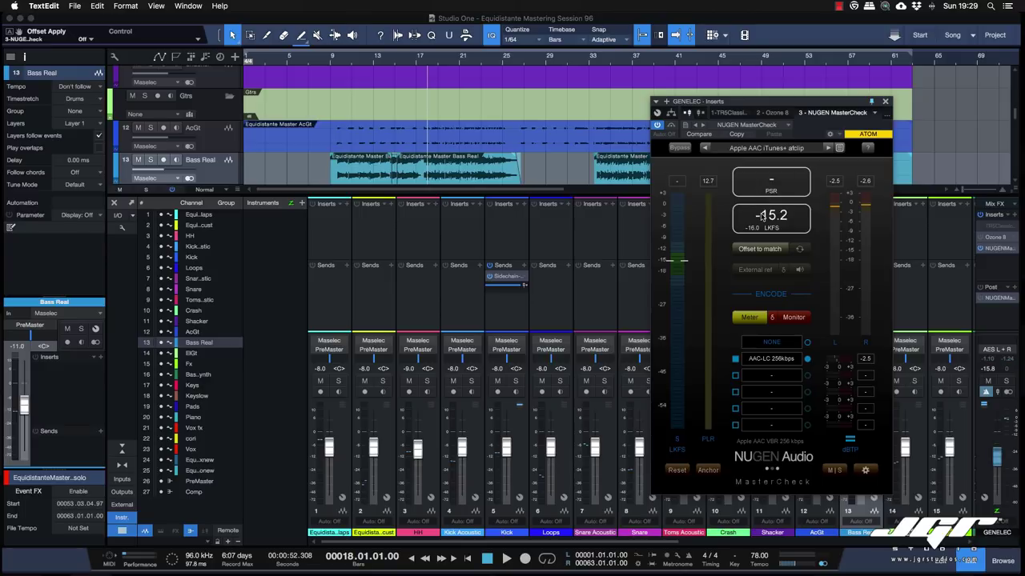
# Load the Apple AAC iTunes+ afclip preset in MasterCheck, try the AAC-LC 256kbps codec and return the selection to NONE.
pyautogui.click(839, 148)
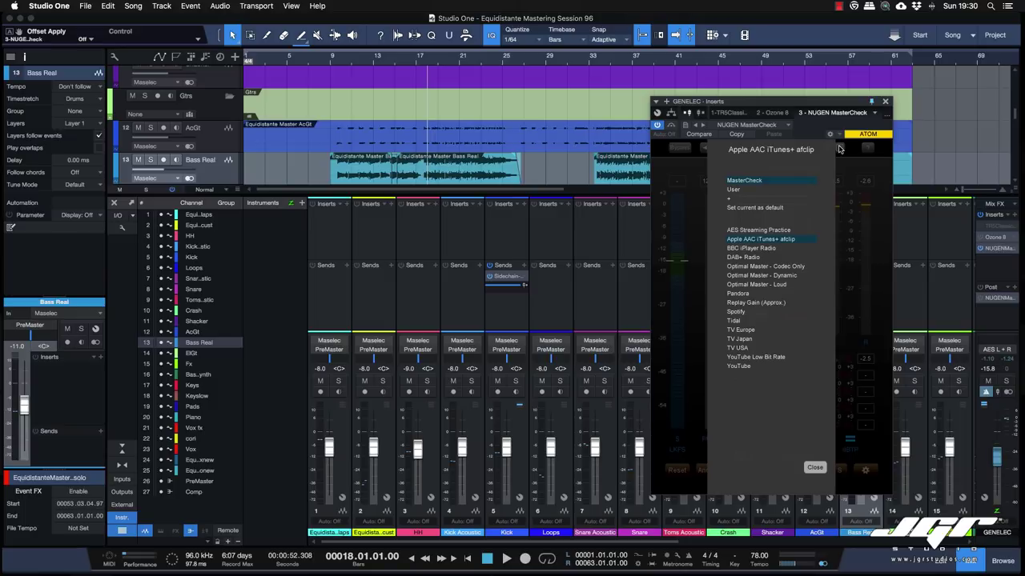
pyautogui.click(776, 237)
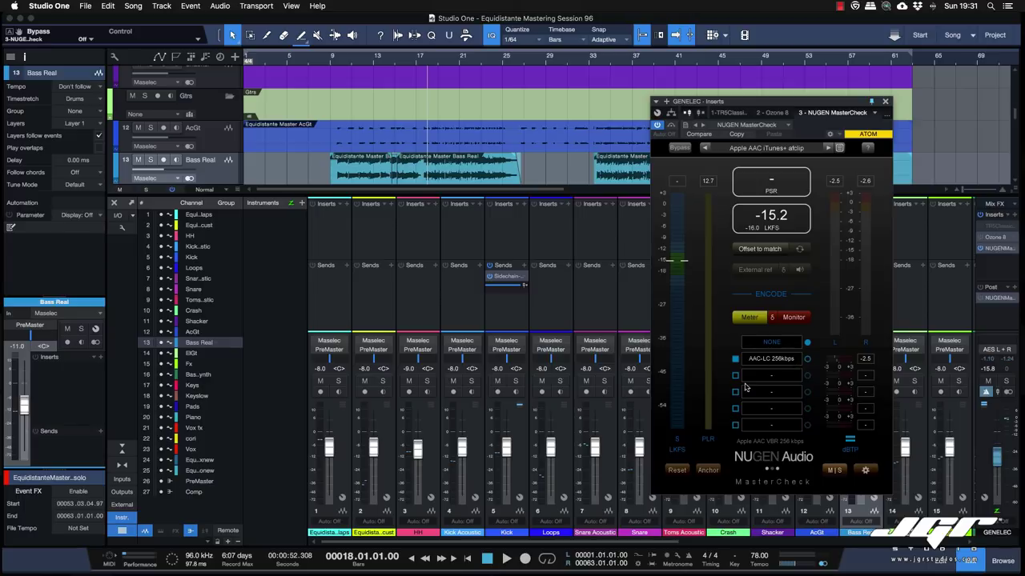
pyautogui.click(807, 360)
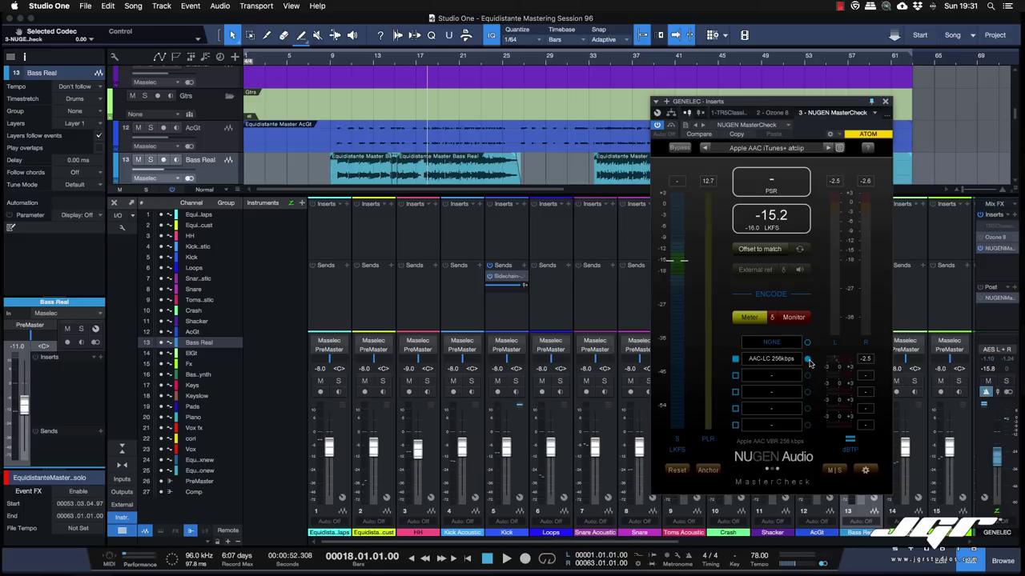
pyautogui.click(807, 342)
# Set the GENELEC output volume to -10.3 dB and play the song to meter its loudness in MasterCheck.
pyautogui.moveTo(998, 459); pyautogui.dragTo(997, 450)
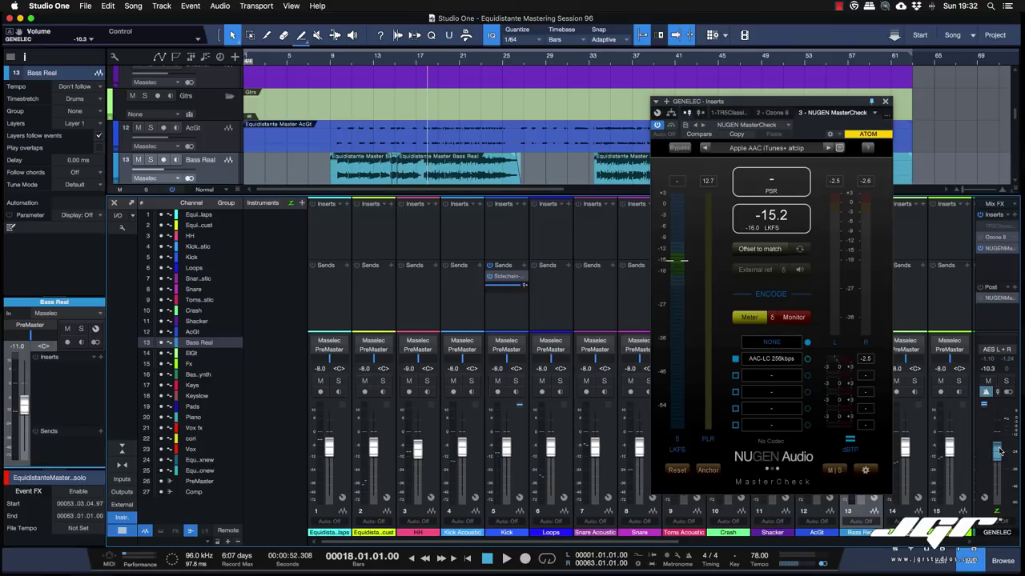
pyautogui.press('space')
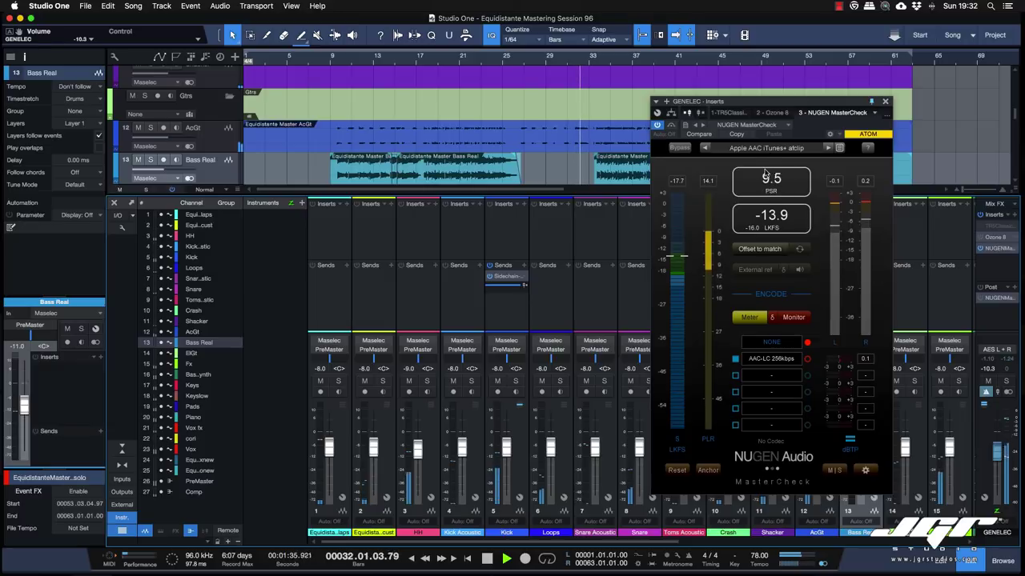
pyautogui.press('space')
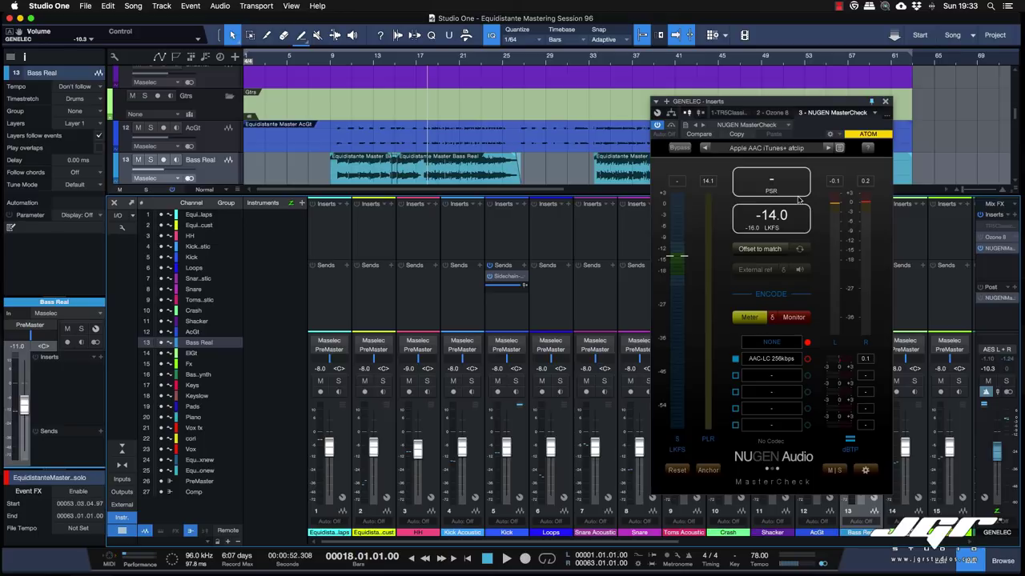
# Play the song while switching Offset to match on and off to compare the original and loudness-matched levels, leaving it on.
pyautogui.click(759, 250)
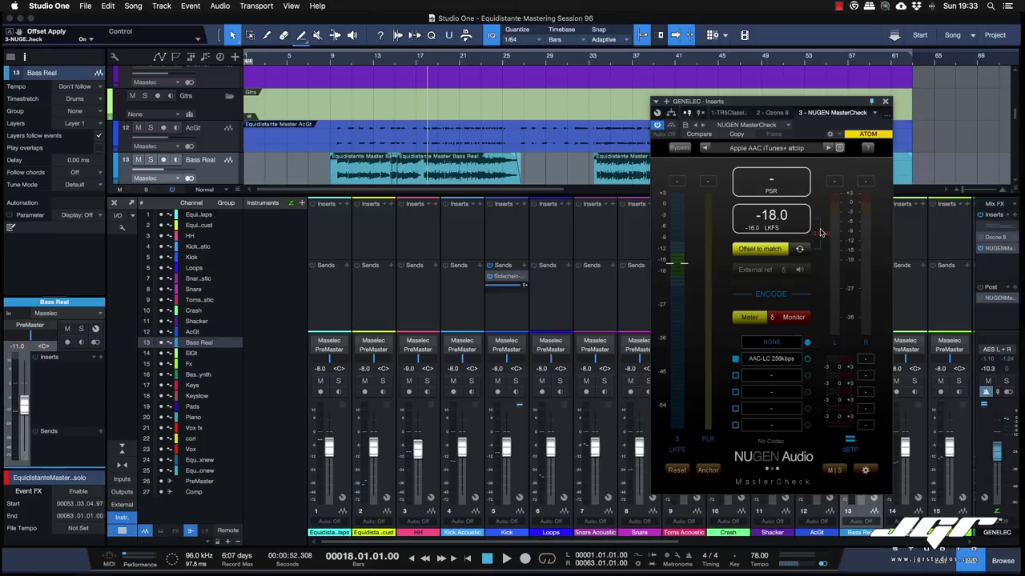
pyautogui.click(757, 250)
pyautogui.press('space')
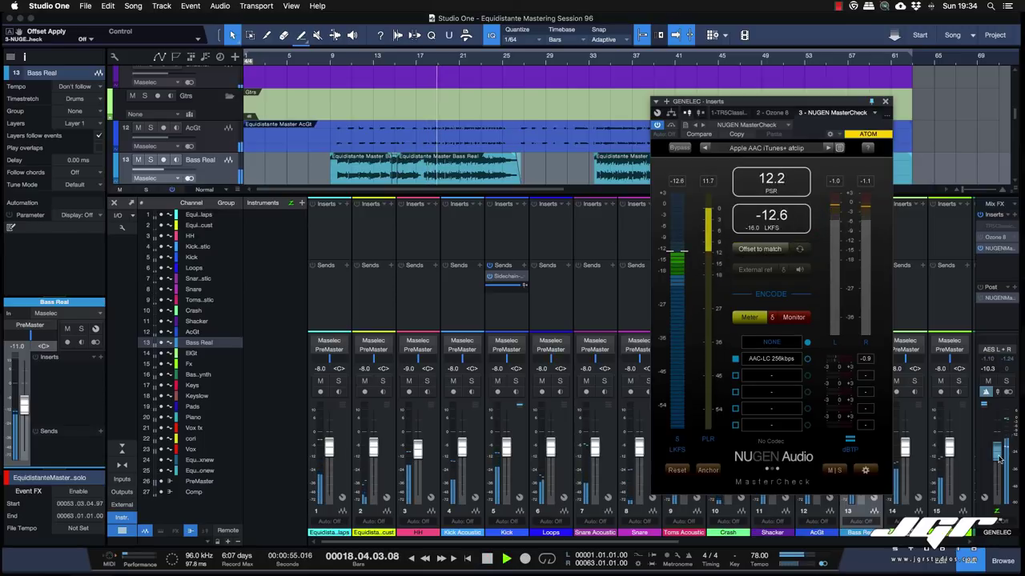
pyautogui.click(759, 249)
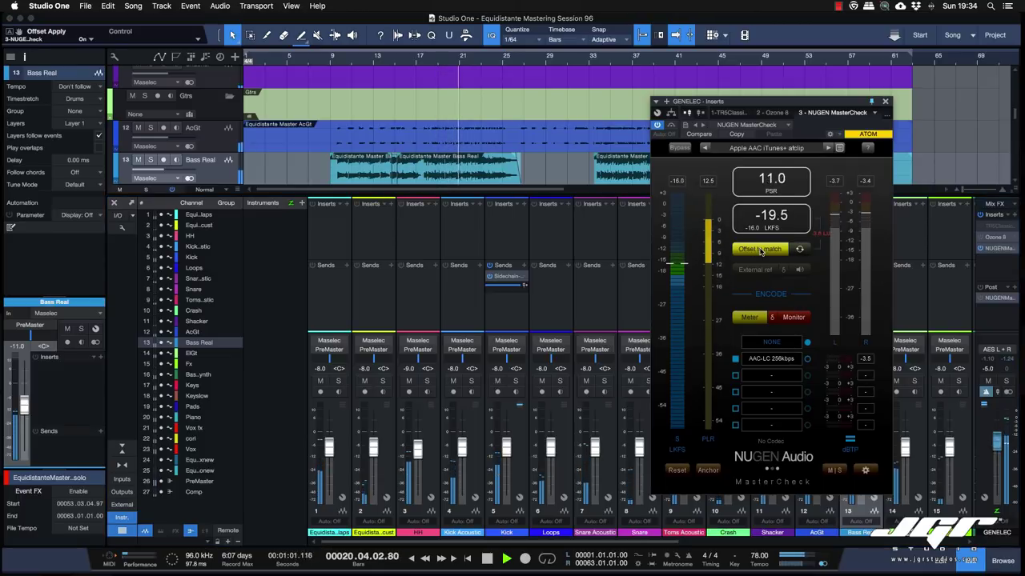
pyautogui.click(760, 250)
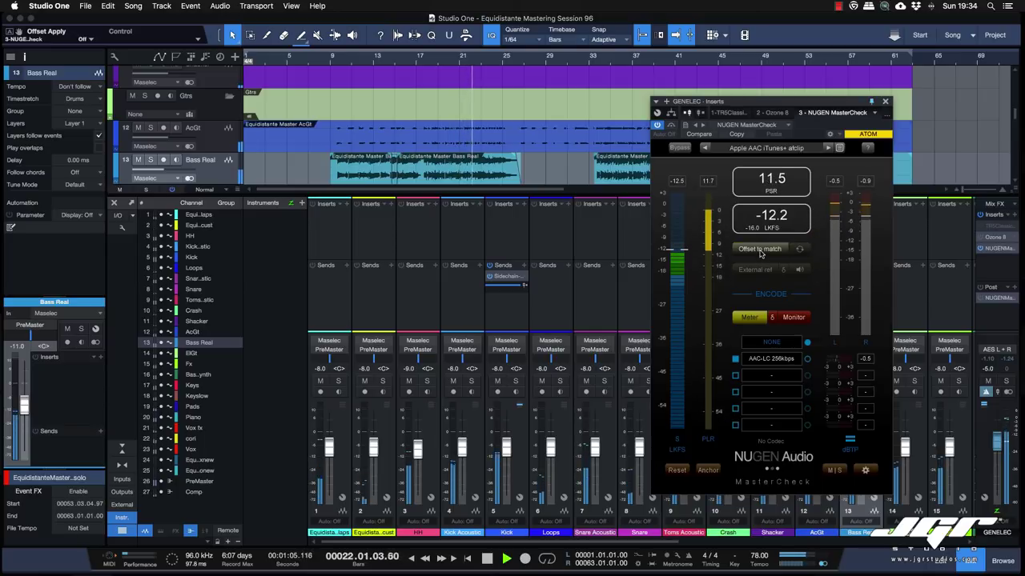
pyautogui.click(760, 250)
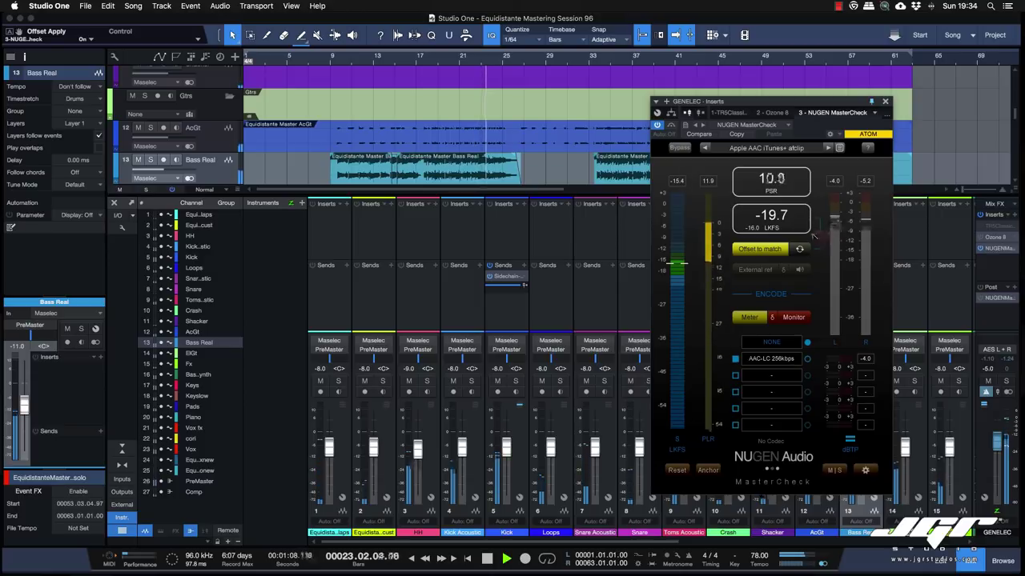
pyautogui.press('space')
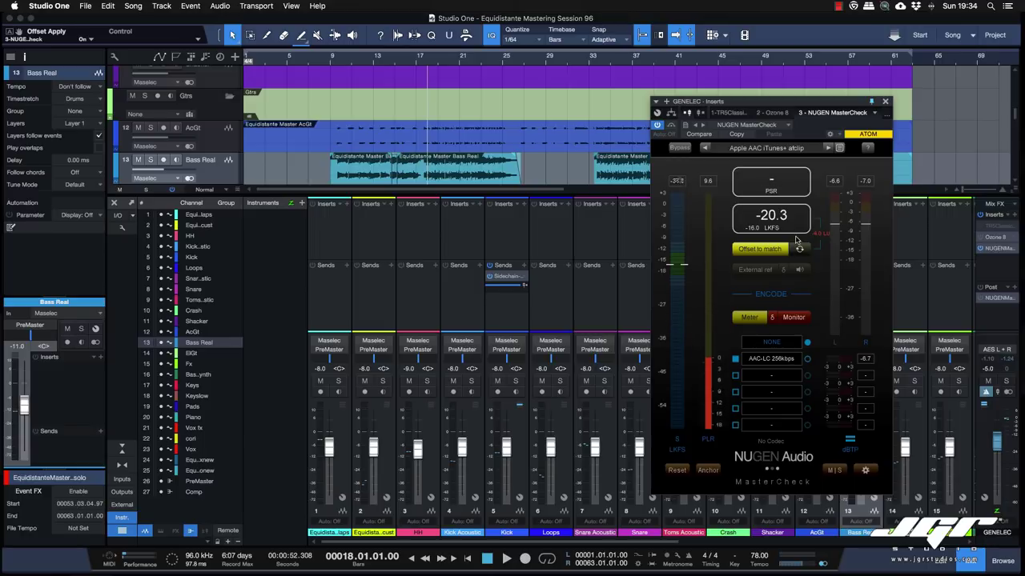
# Monitor the AAC-LC 256kbps encode during playback and raise the GENELEC output volume to +1.6 dB.
pyautogui.click(796, 319)
pyautogui.click(773, 361)
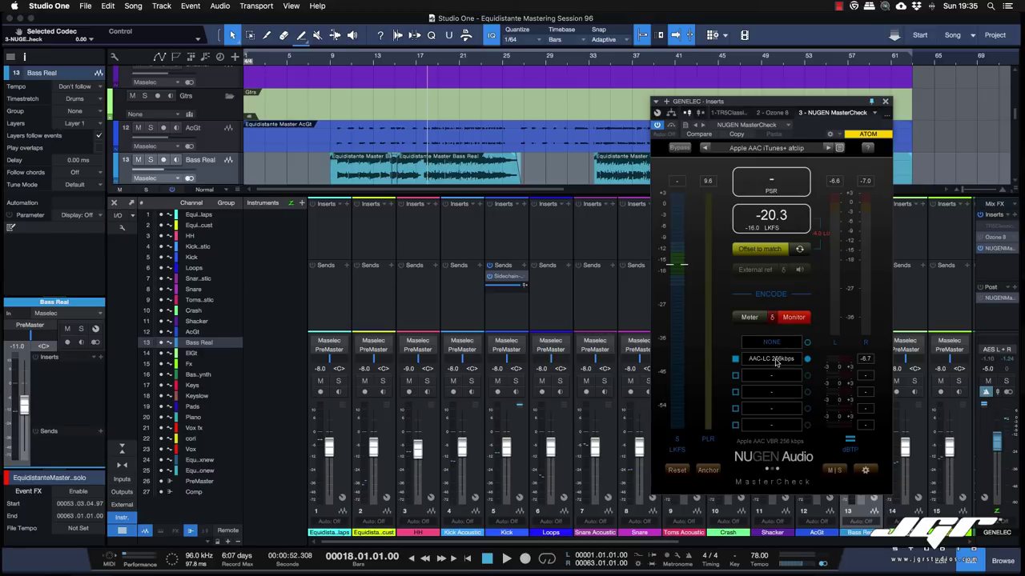
pyautogui.press('space')
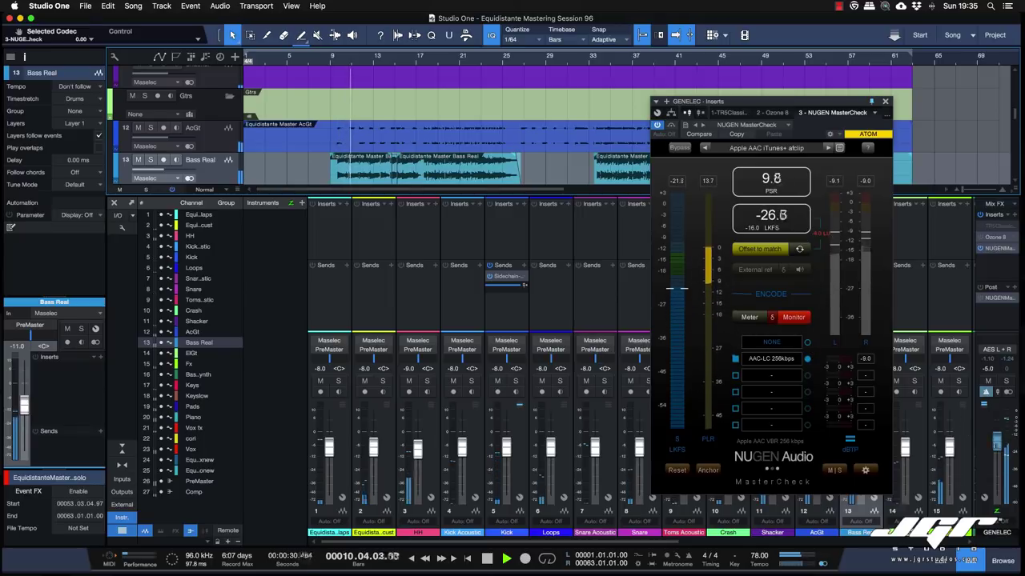
pyautogui.moveTo(997, 447); pyautogui.dragTo(998, 430)
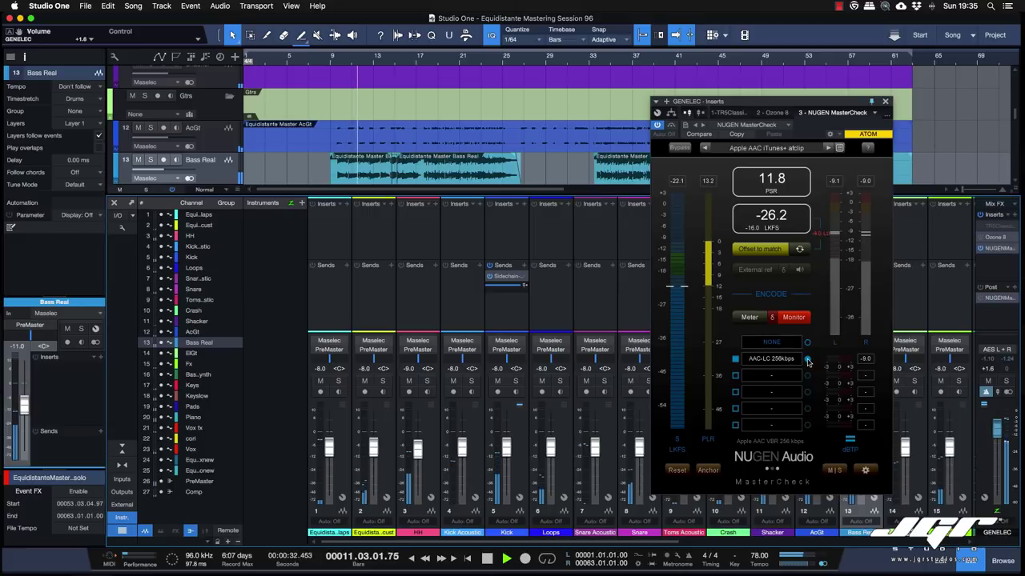
# Compare playback with codec NONE against AAC-LC 256kbps, audition the codec difference signal and stop playback.
pyautogui.click(807, 343)
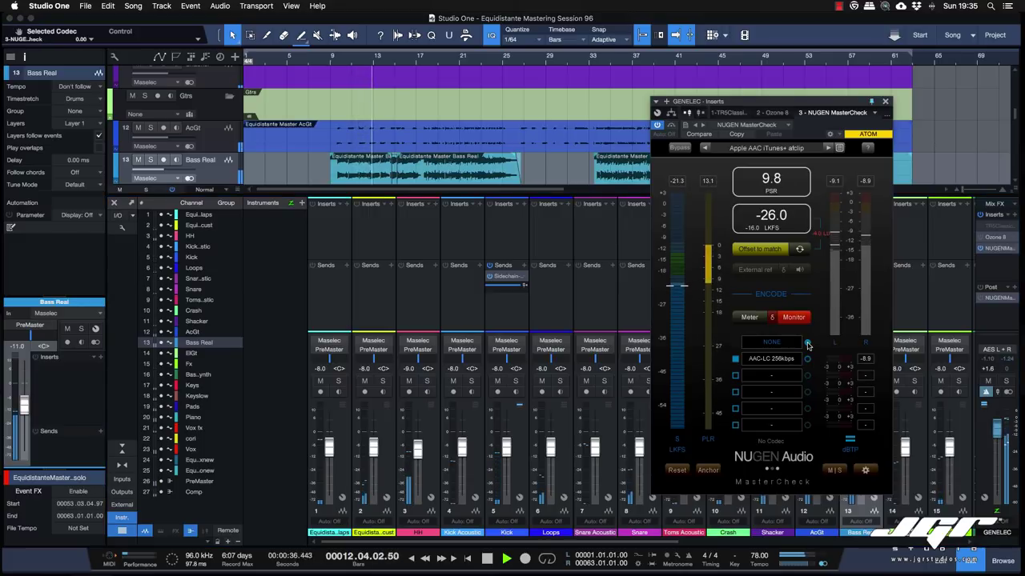
pyautogui.click(807, 359)
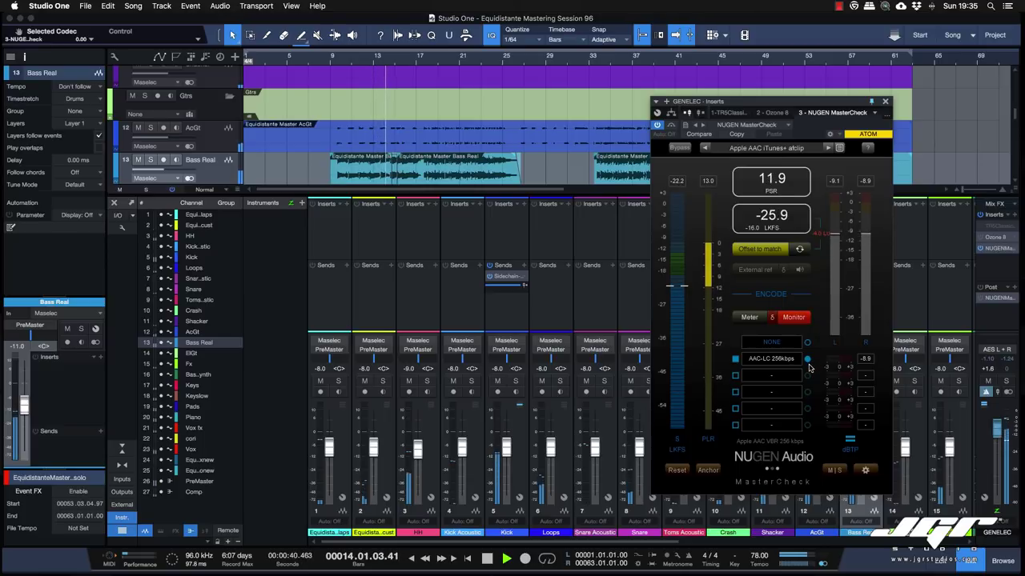
pyautogui.click(772, 320)
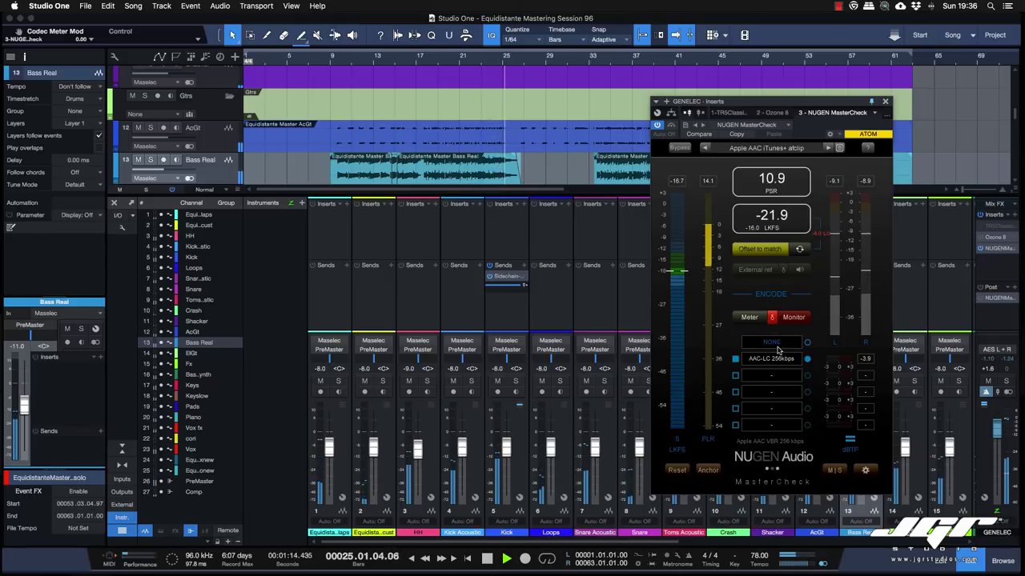
pyautogui.press('space')
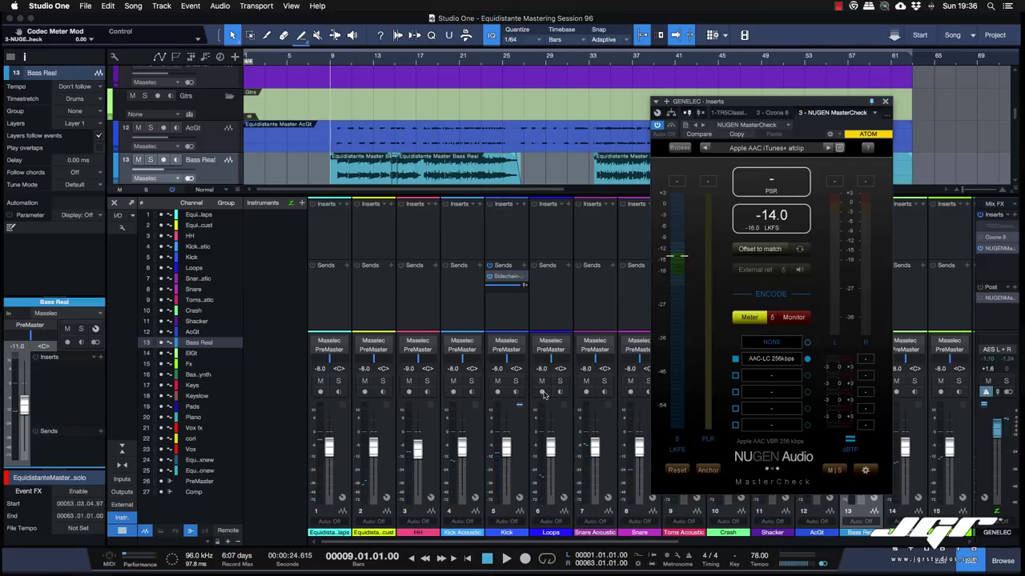
# Select all audio channels from 1 to 25 in the mixer and add a VCA for the selected channels.
pyautogui.hscroll(12, 528, 381)
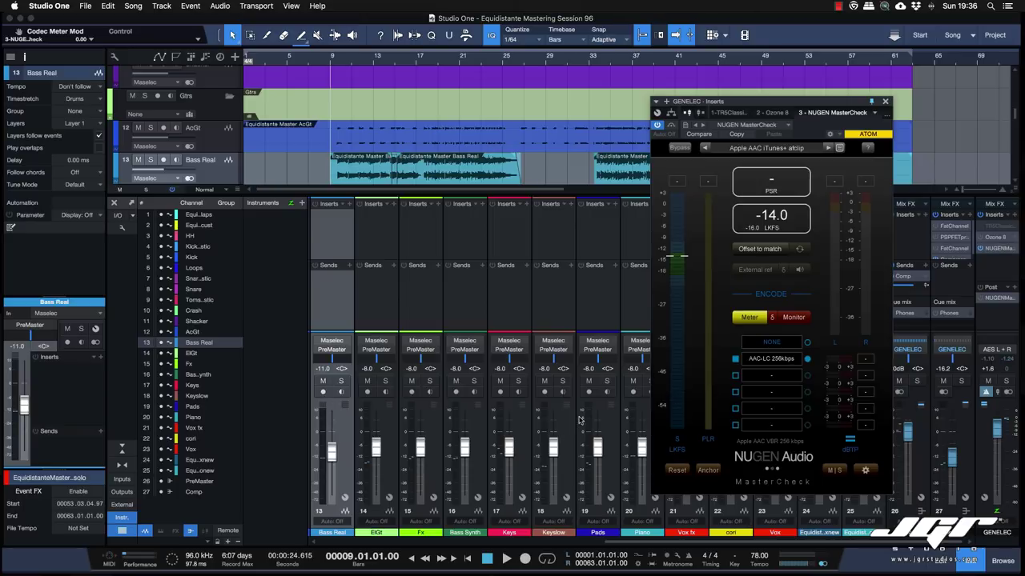
pyautogui.moveTo(764, 102); pyautogui.dragTo(762, 73)
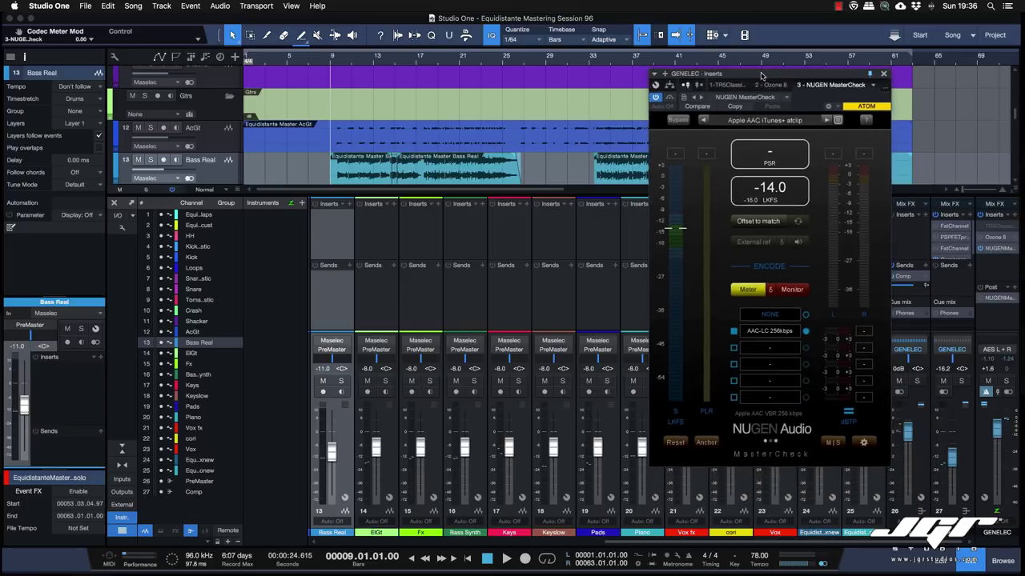
pyautogui.click(875, 476)
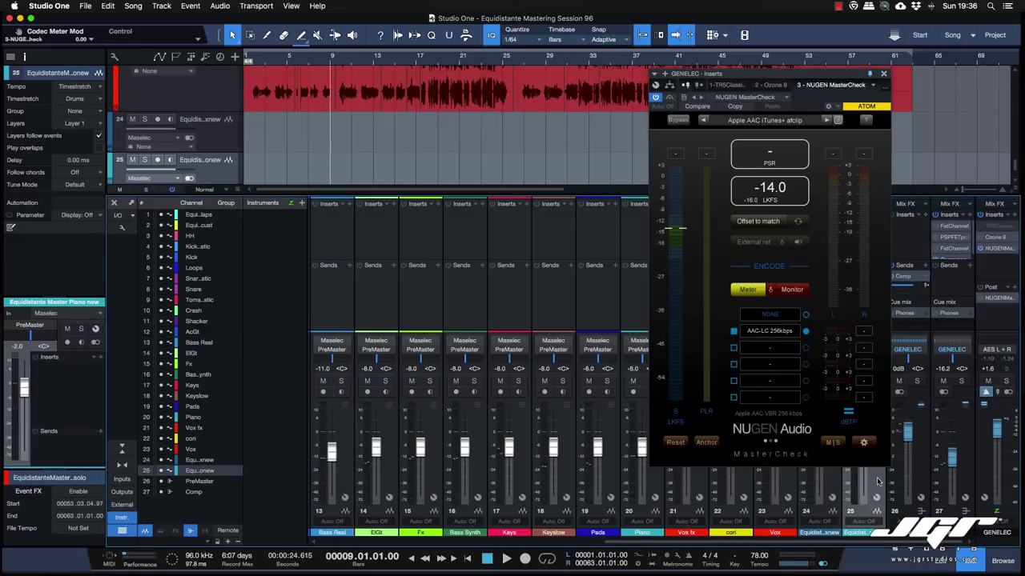
pyautogui.hscroll(-10, 876, 480)
pyautogui.click(361, 434)
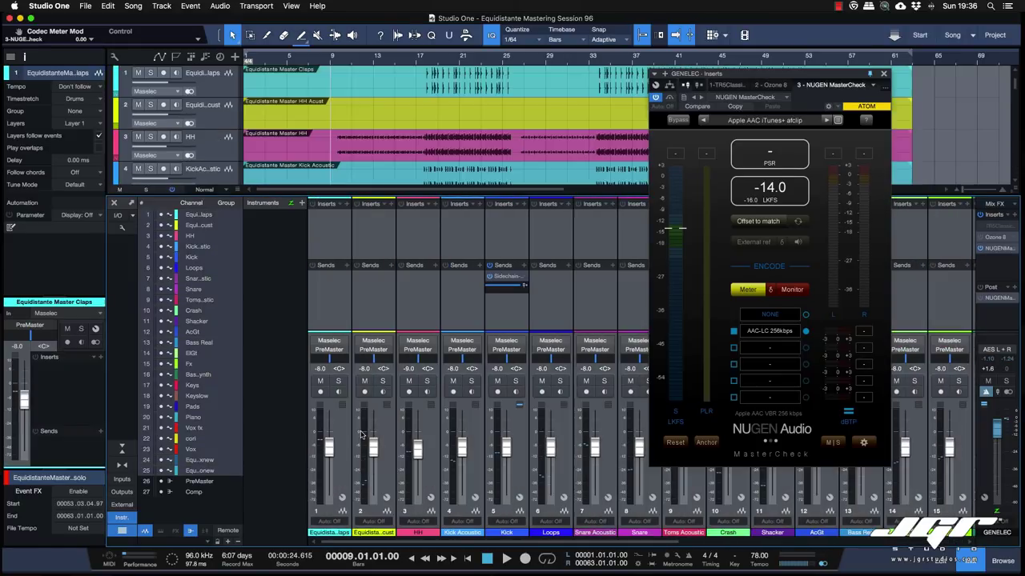
pyautogui.rightClick(339, 434)
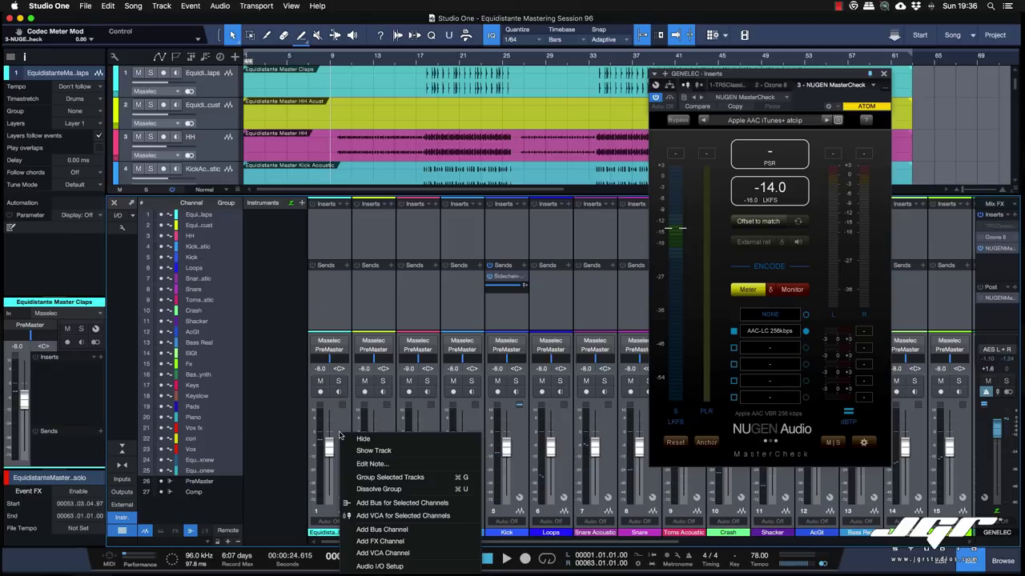
pyautogui.click(405, 518)
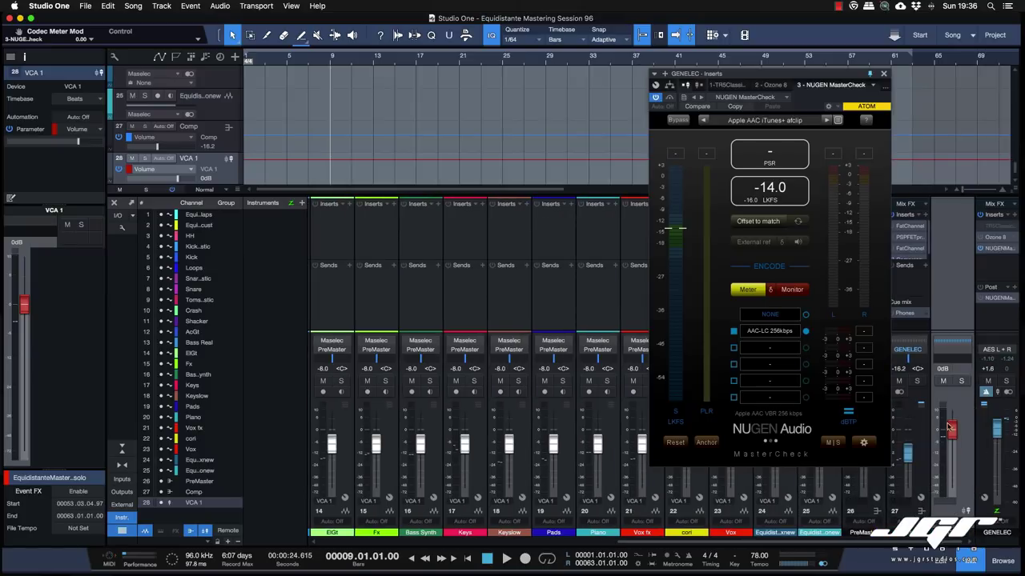
# Lower the new VCA channel's volume to -4 dB.
pyautogui.moveTo(952, 431); pyautogui.dragTo(954, 434)
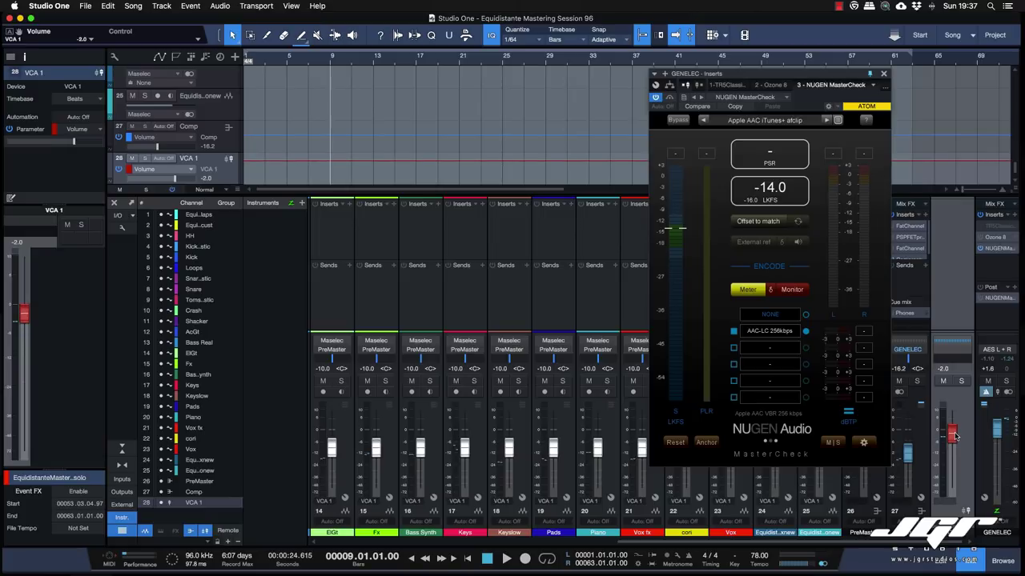
pyautogui.click(943, 369)
pyautogui.write('-4')
pyautogui.press('Return')
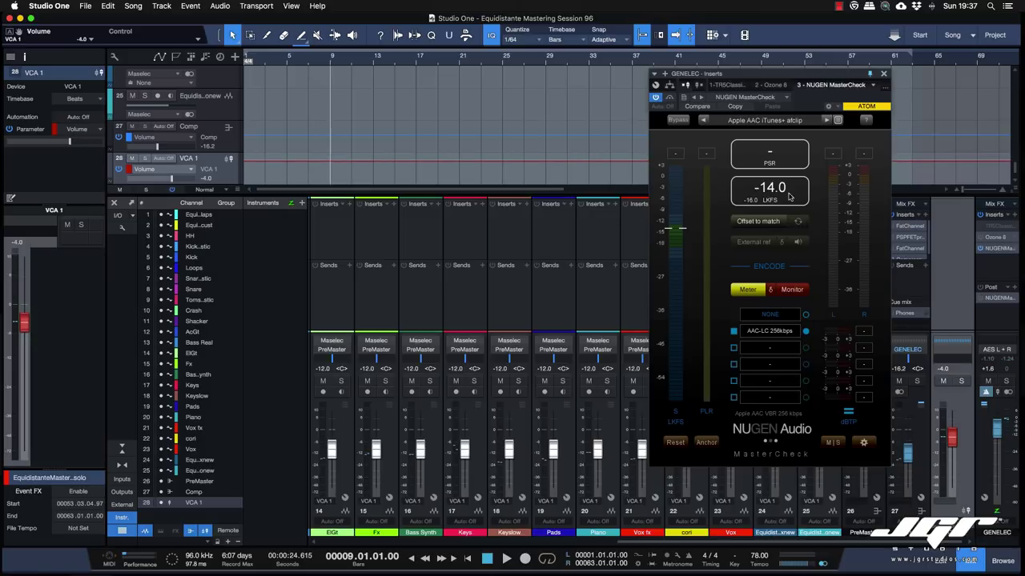
# Enable codec monitoring and switch Offset to match on and off during playback to check the lowered mix against the -16 LKFS target.
pyautogui.click(759, 220)
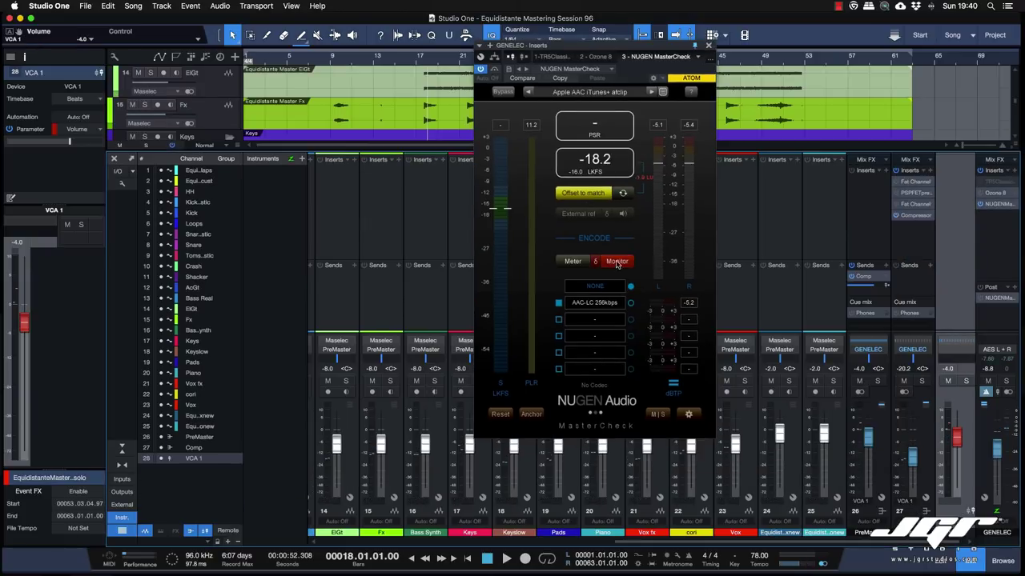
pyautogui.click(624, 268)
pyautogui.press('space')
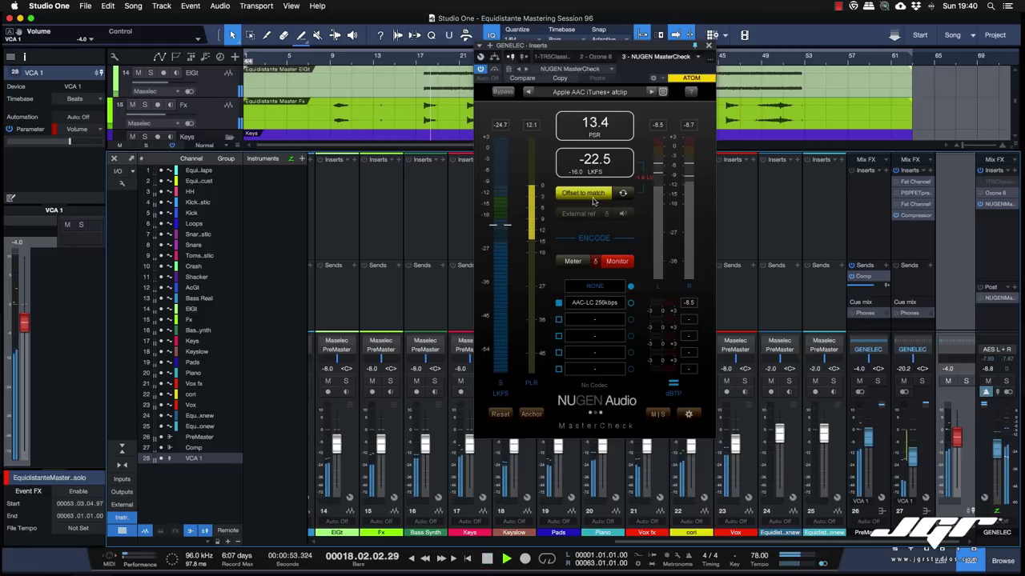
pyautogui.click(600, 198)
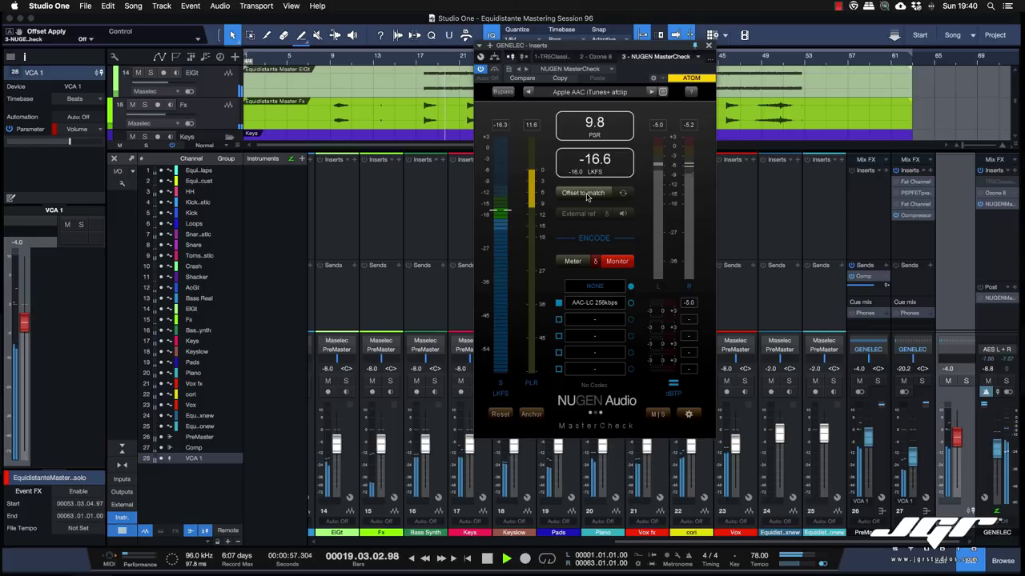
pyautogui.click(587, 197)
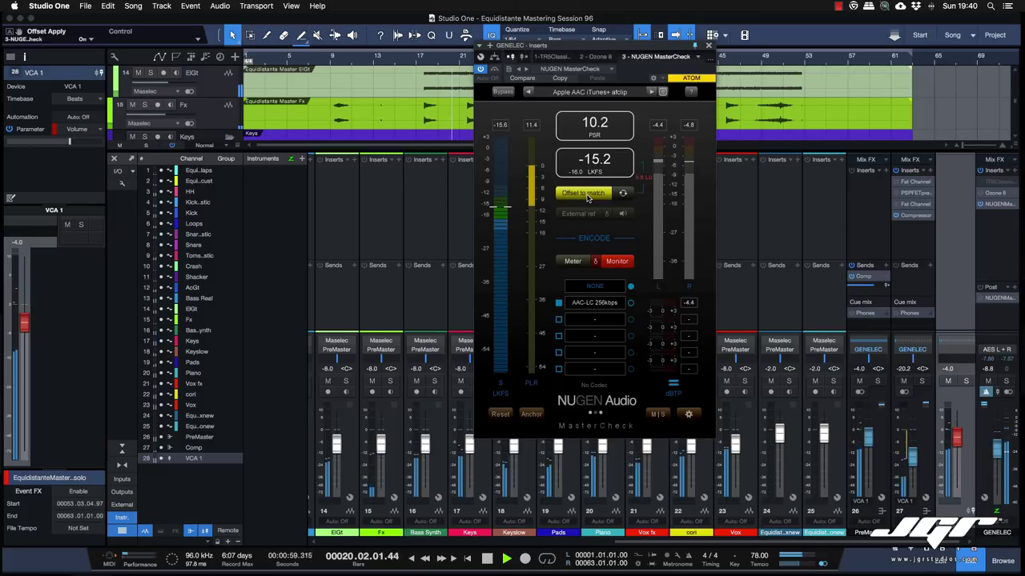
pyautogui.click(587, 197)
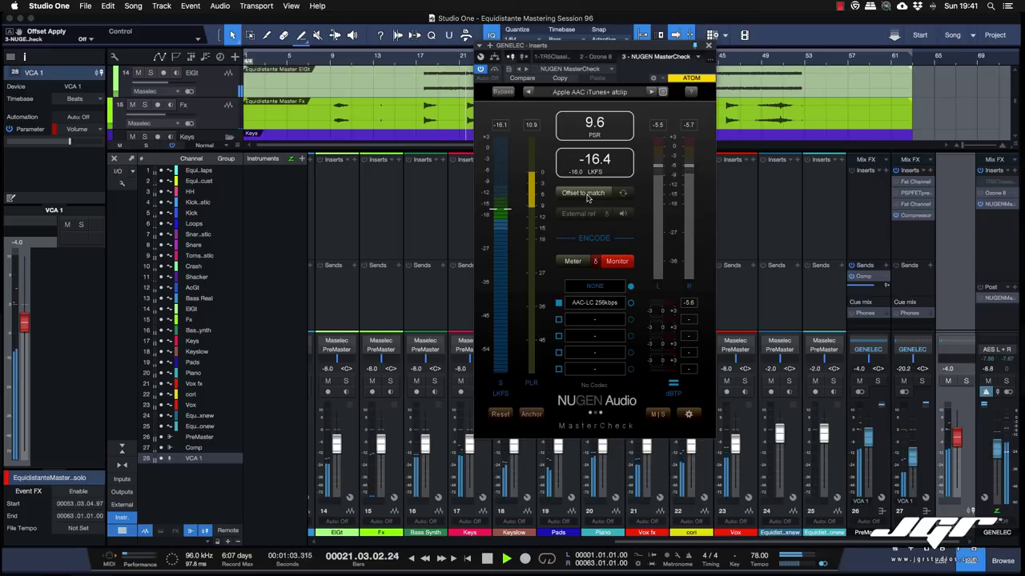
pyautogui.click(587, 197)
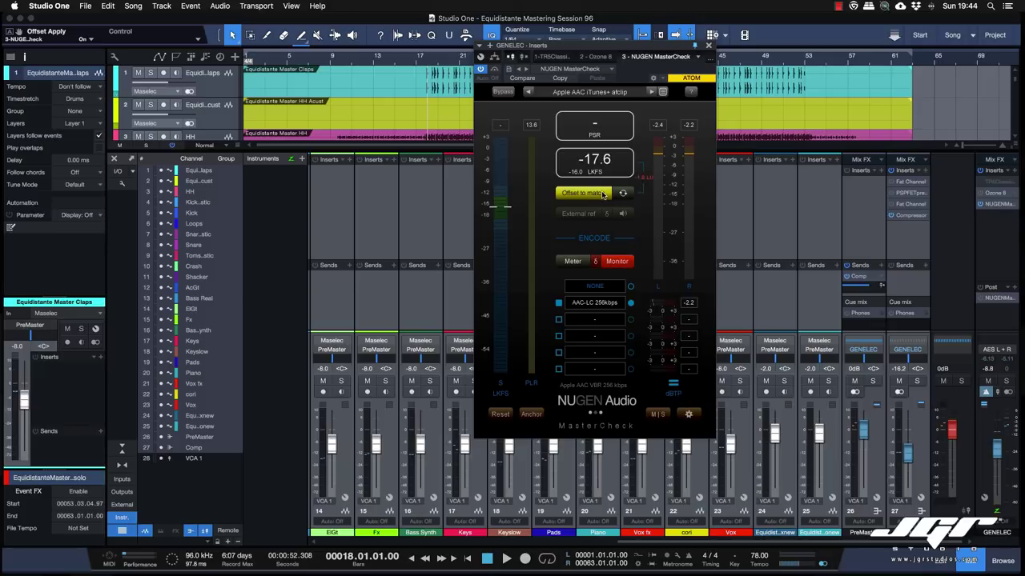
# Play the song from bar 18 and set the VCA 1 volume to -1 dB.
pyautogui.press('space')
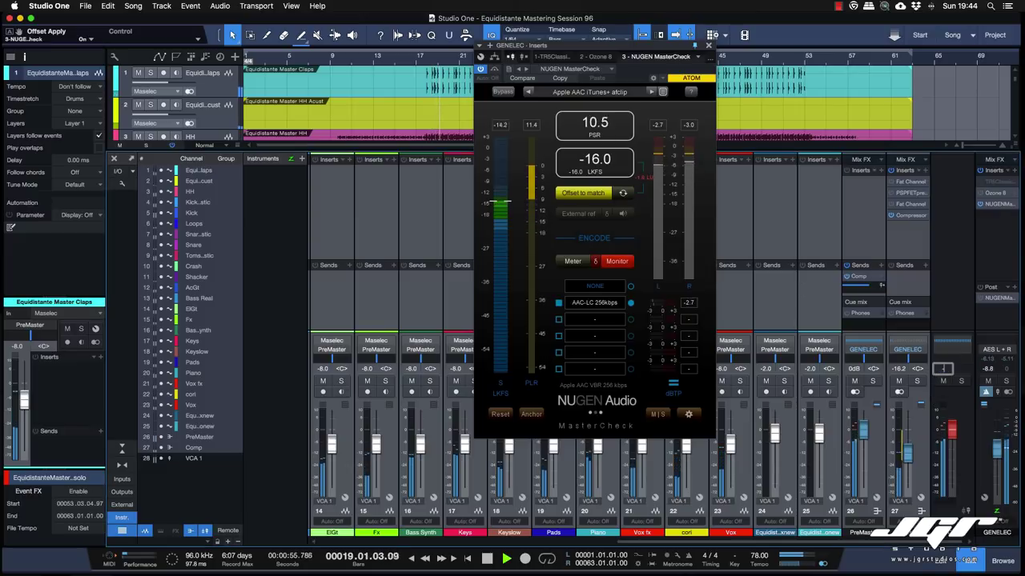
pyautogui.write('-1')
pyautogui.press('Return')
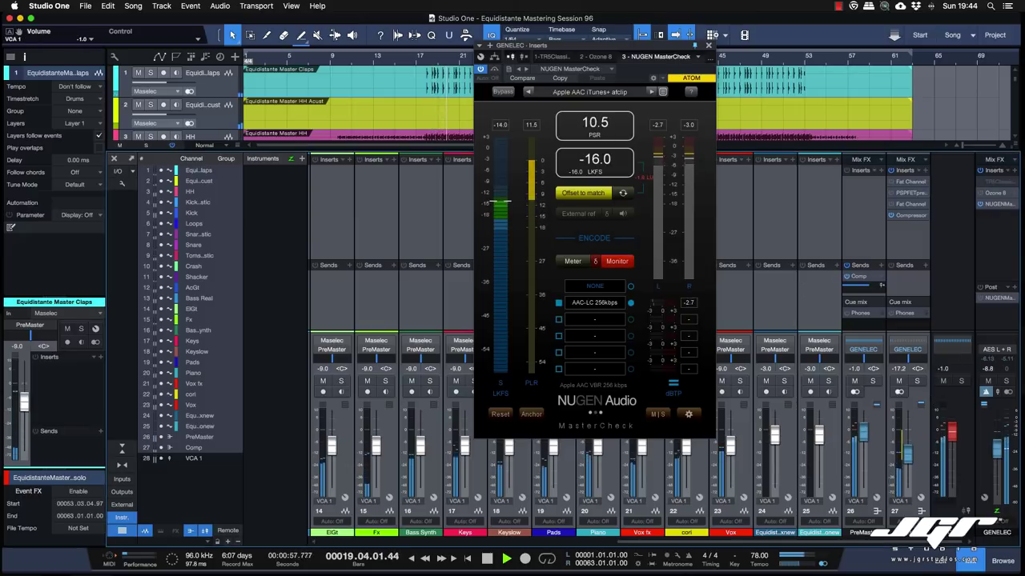
# Switch off Offset to match, reset the loudness measurement, and lower the VCA 1 volume to -2 dB.
pyautogui.click(590, 195)
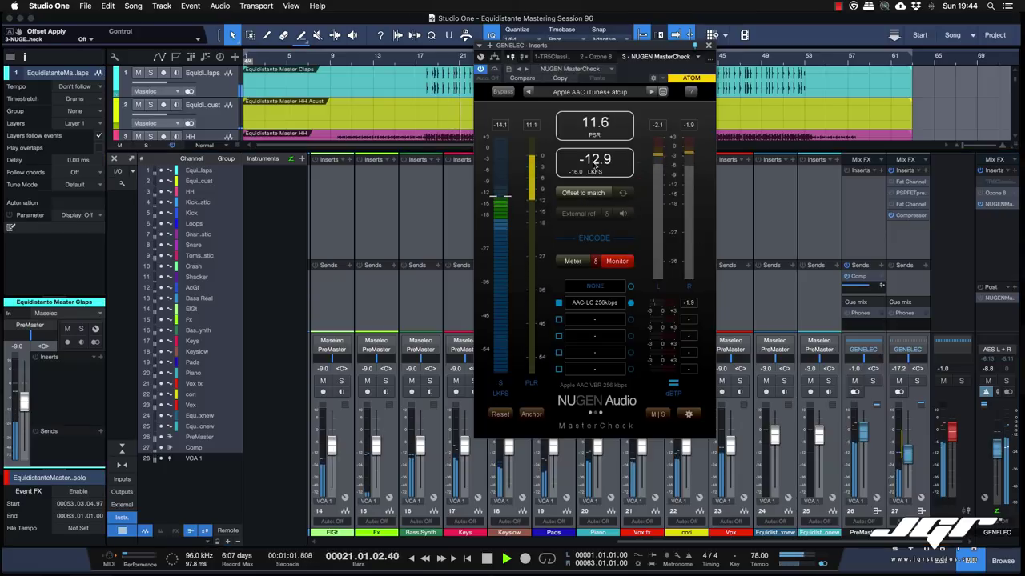
pyautogui.click(600, 197)
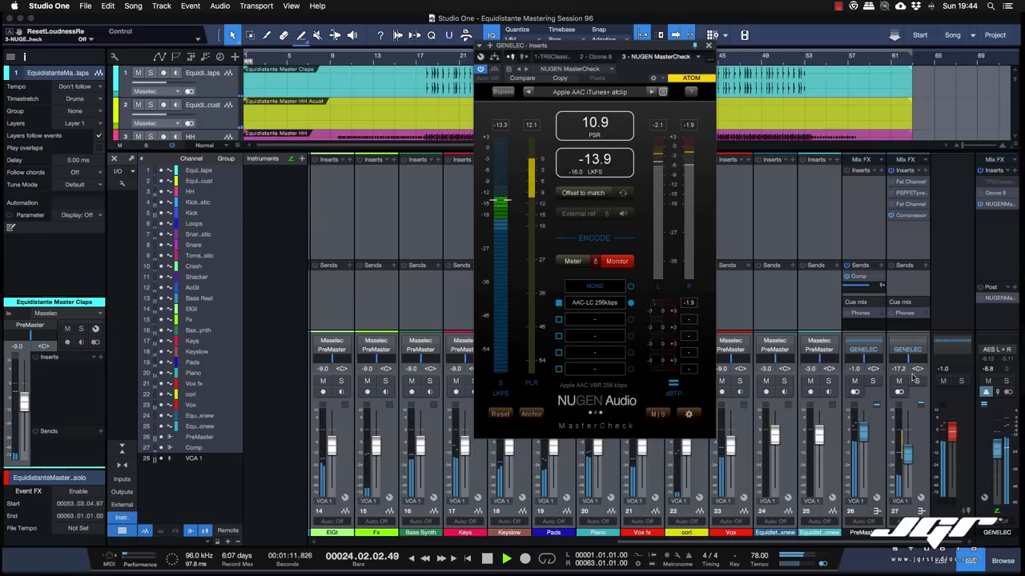
pyautogui.write('-2')
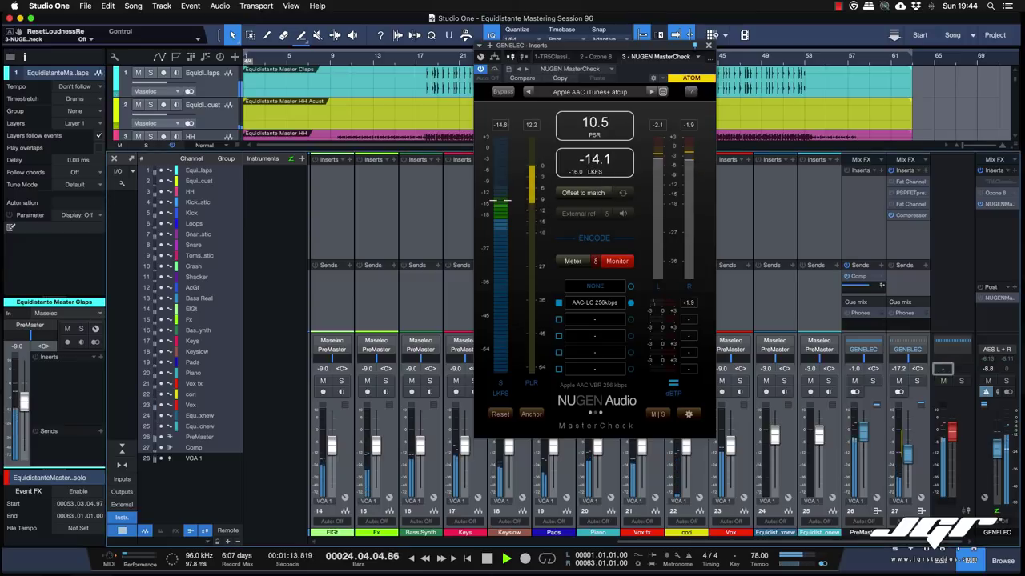
pyautogui.press('Return')
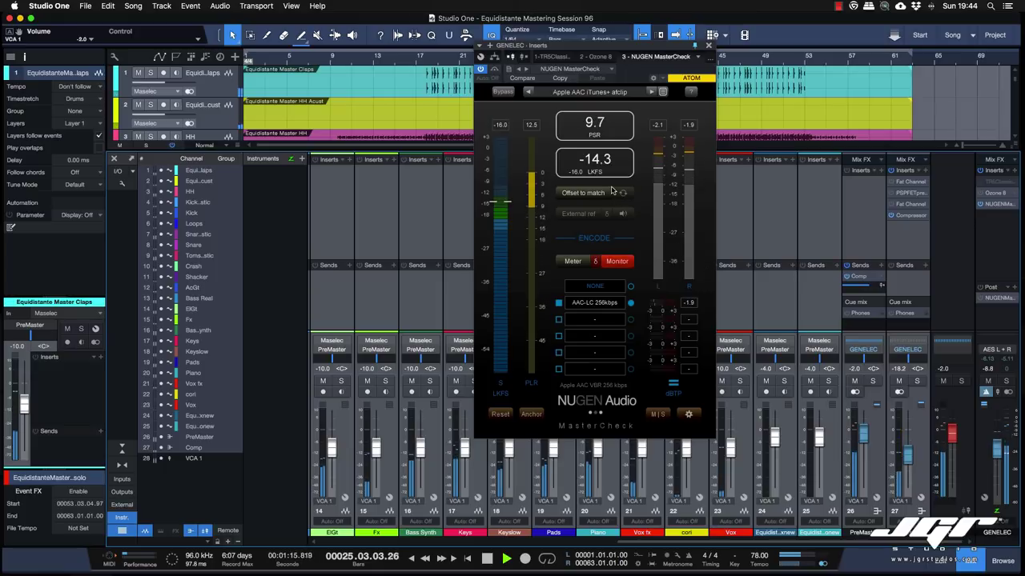
# Replay the song from bar 18 and enable Offset to match to check the mix against the -16 LKFS target.
pyautogui.press('space')
pyautogui.press('space')
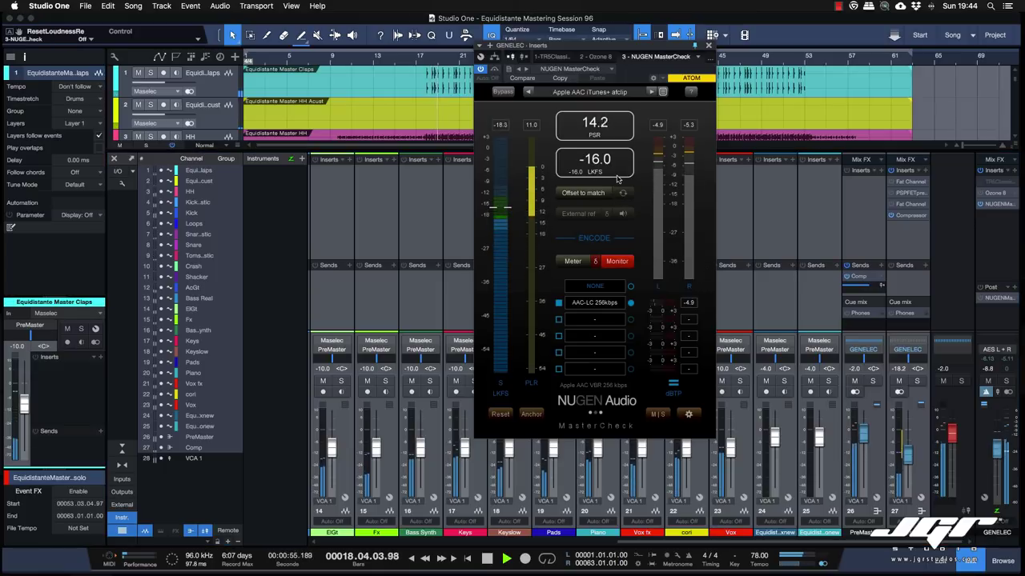
pyautogui.click(621, 193)
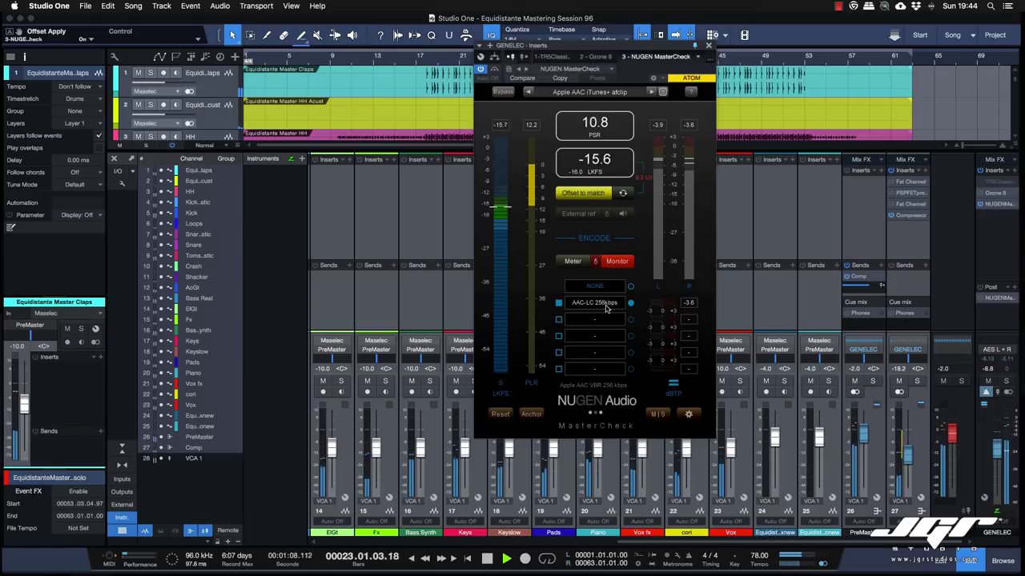
pyautogui.press('space')
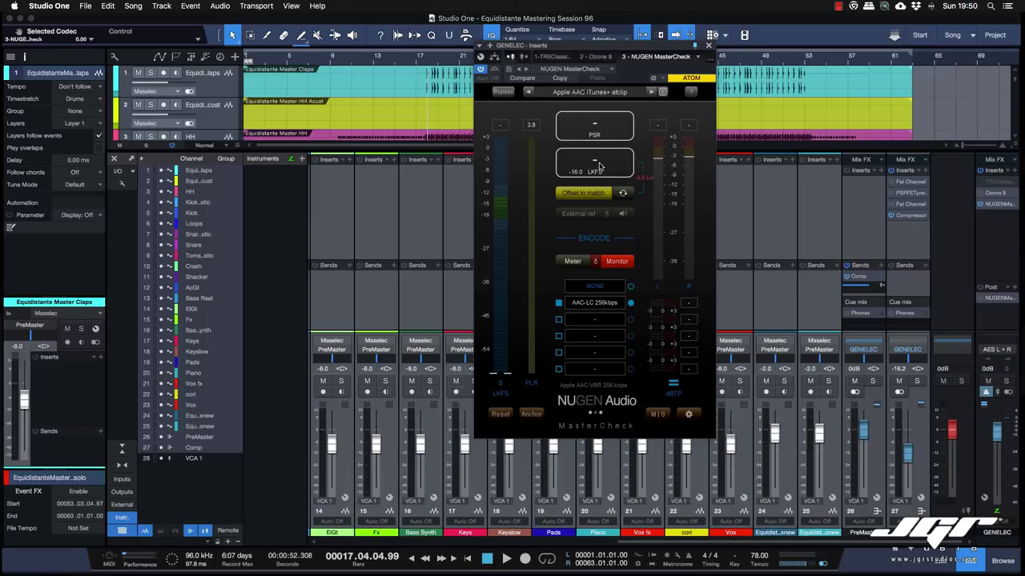
# Load the Spotify preset in MasterCheck and set the GENELEC output volume to -8.0 dB.
pyautogui.click(661, 92)
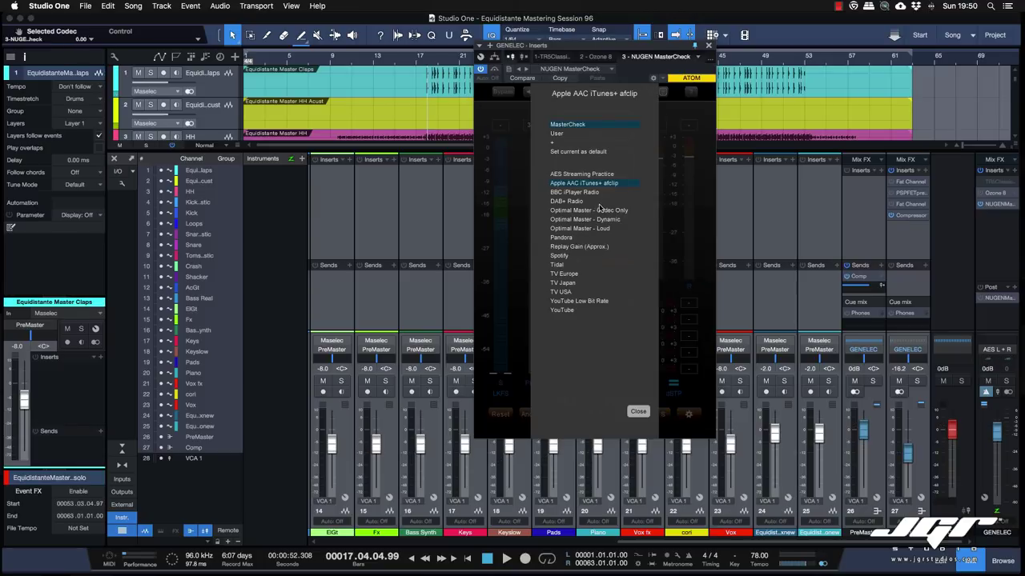
pyautogui.click(561, 255)
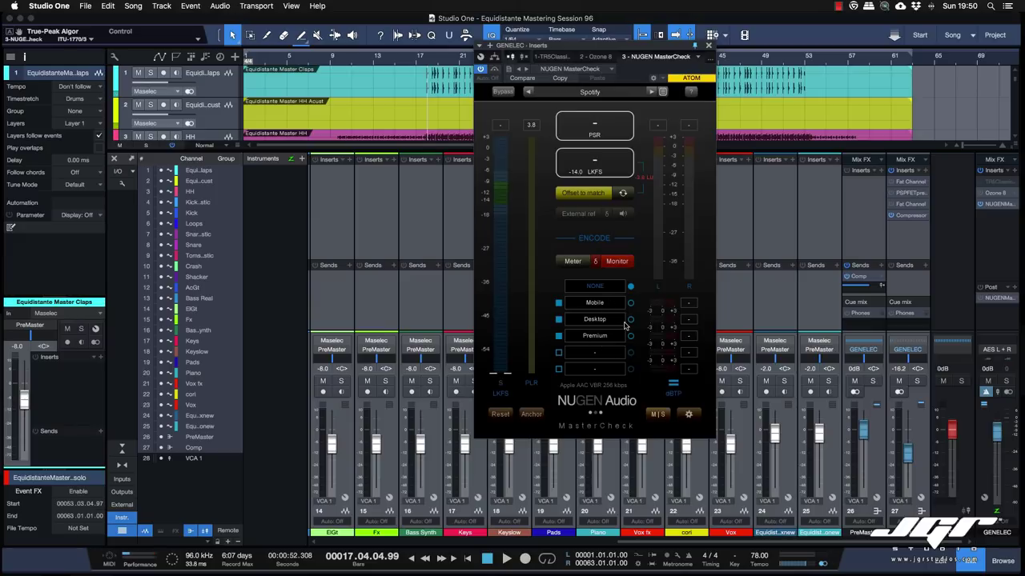
pyautogui.moveTo(998, 437); pyautogui.dragTo(998, 446)
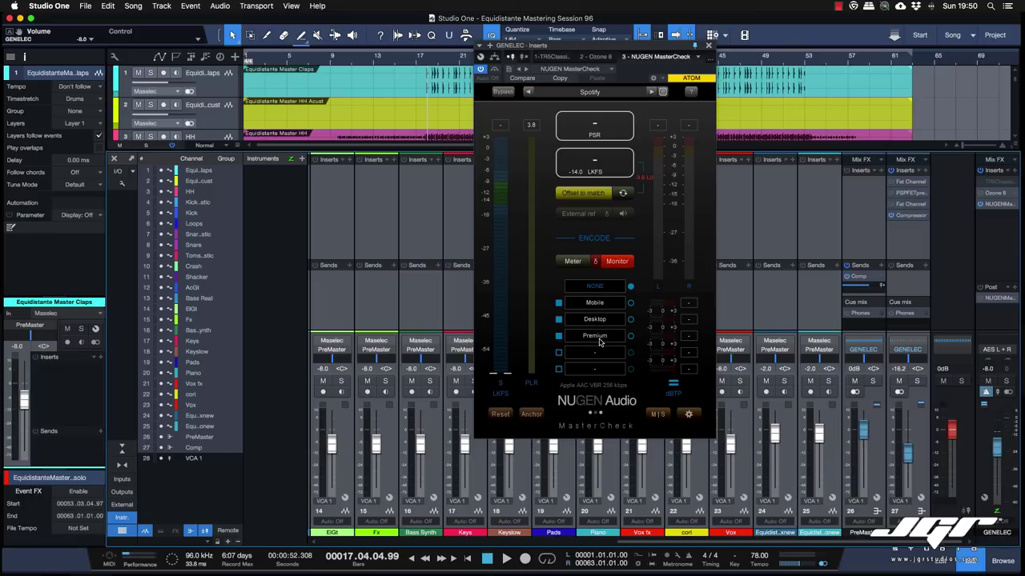
# Play the song, audition the Mobile, Desktop and Premium codecs against no codec, and switch off Offset to match.
pyautogui.press('space')
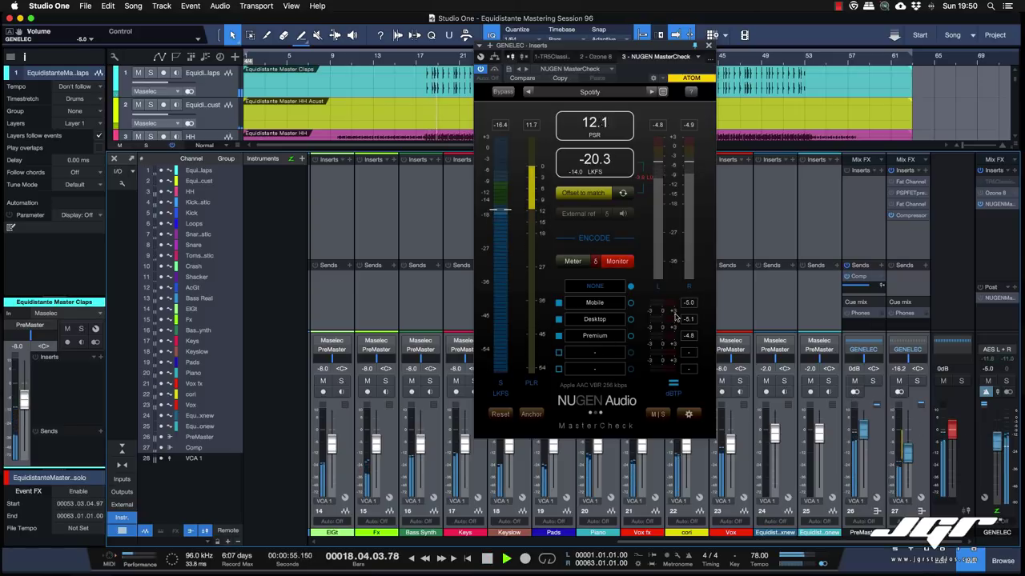
pyautogui.click(631, 302)
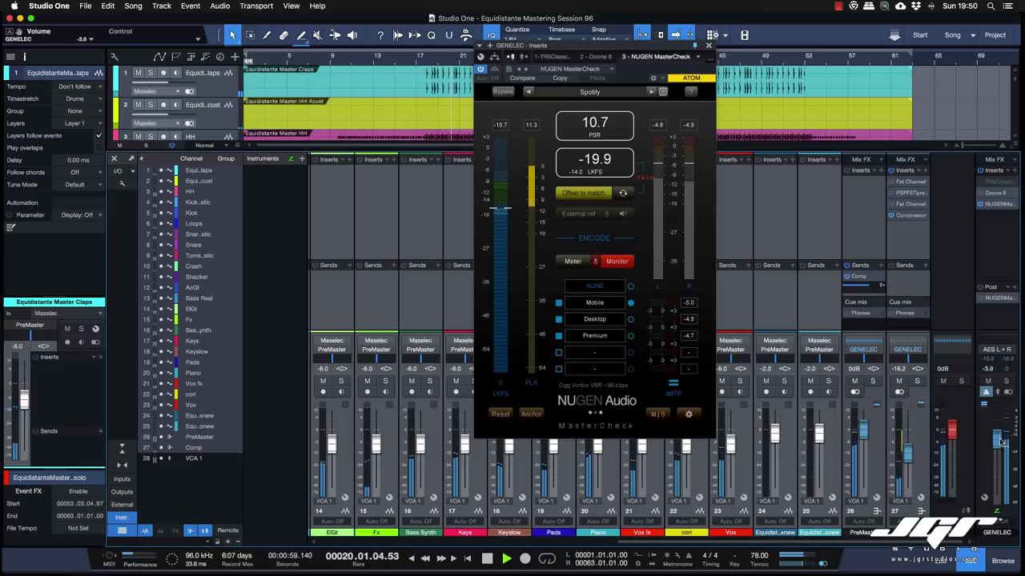
pyautogui.click(630, 320)
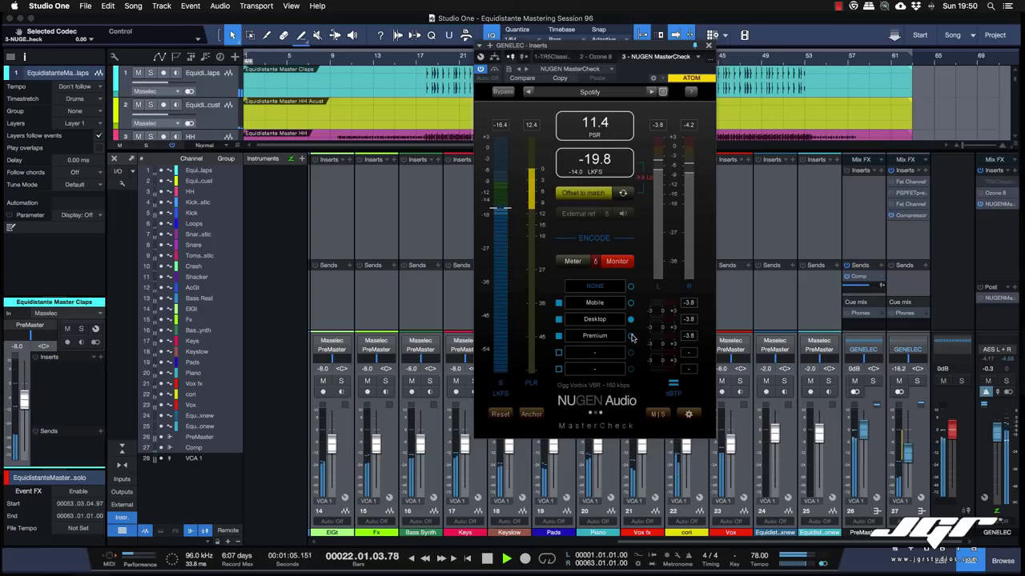
pyautogui.click(631, 337)
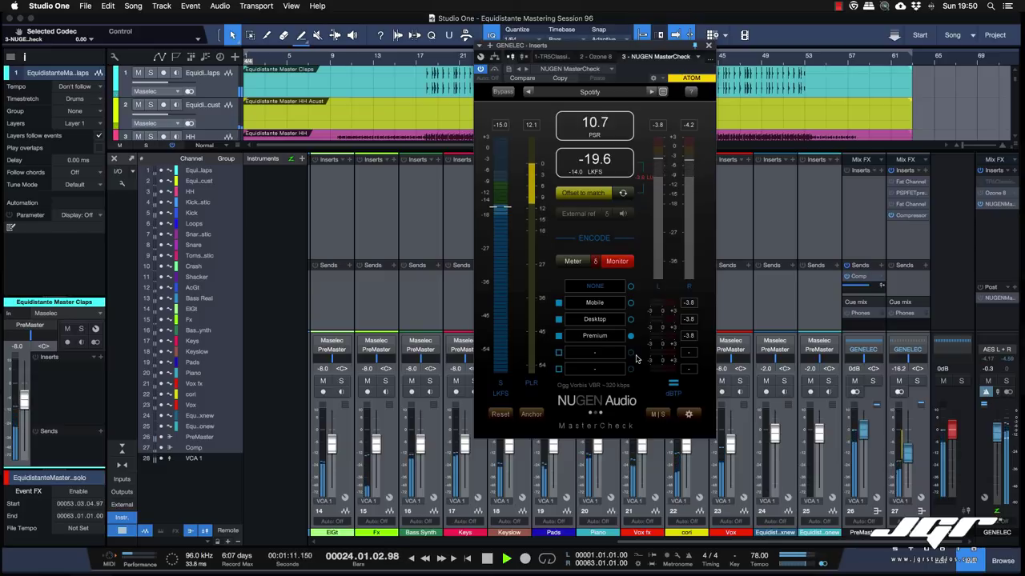
pyautogui.click(631, 286)
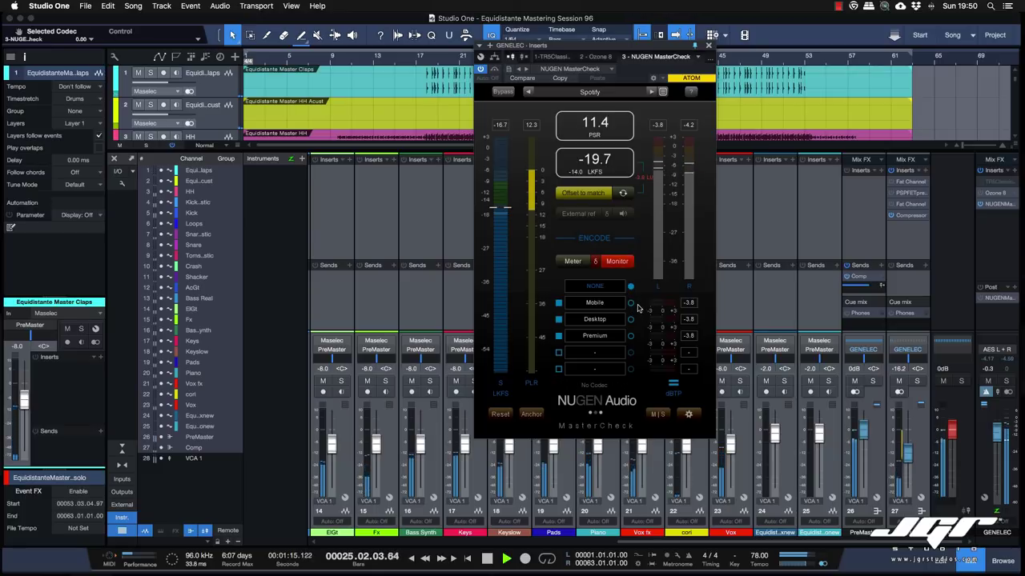
pyautogui.click(584, 193)
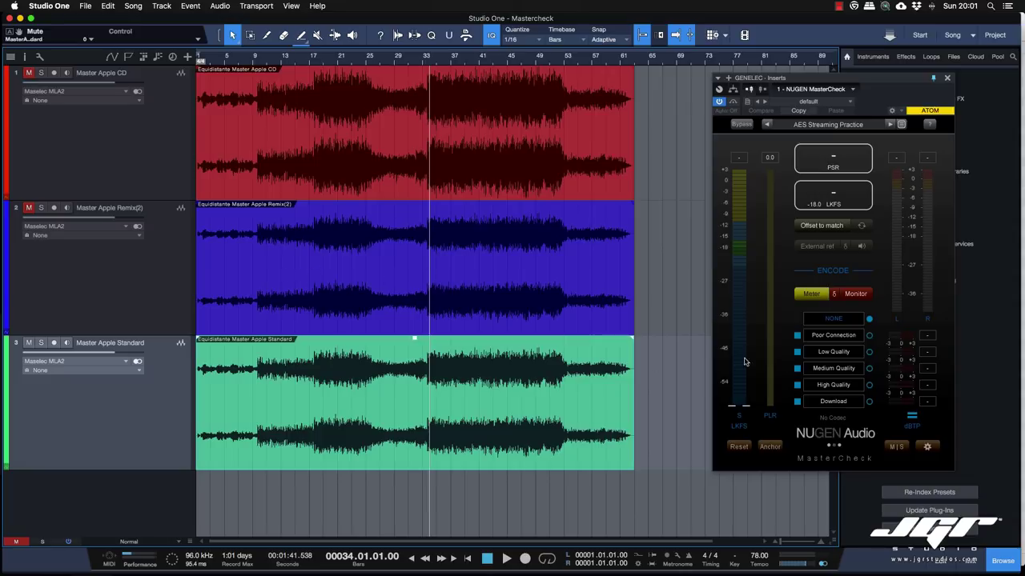
# Solo the Master Apple CD track and play it from bar 19 to check its loudness in MasterCheck.
pyautogui.click(463, 124)
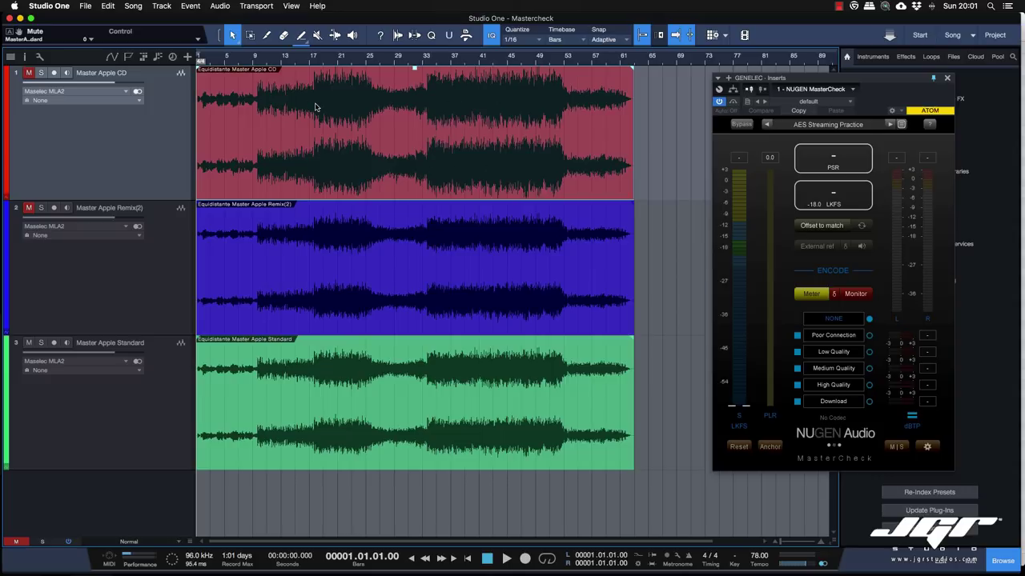
pyautogui.click(323, 57)
pyautogui.press('s')
pyautogui.press('space')
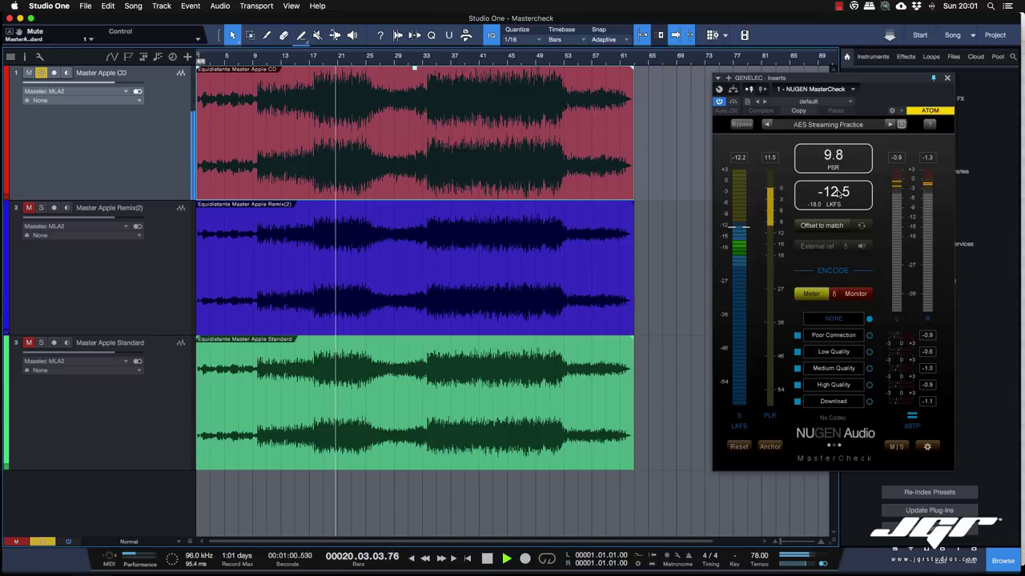
pyautogui.press('space')
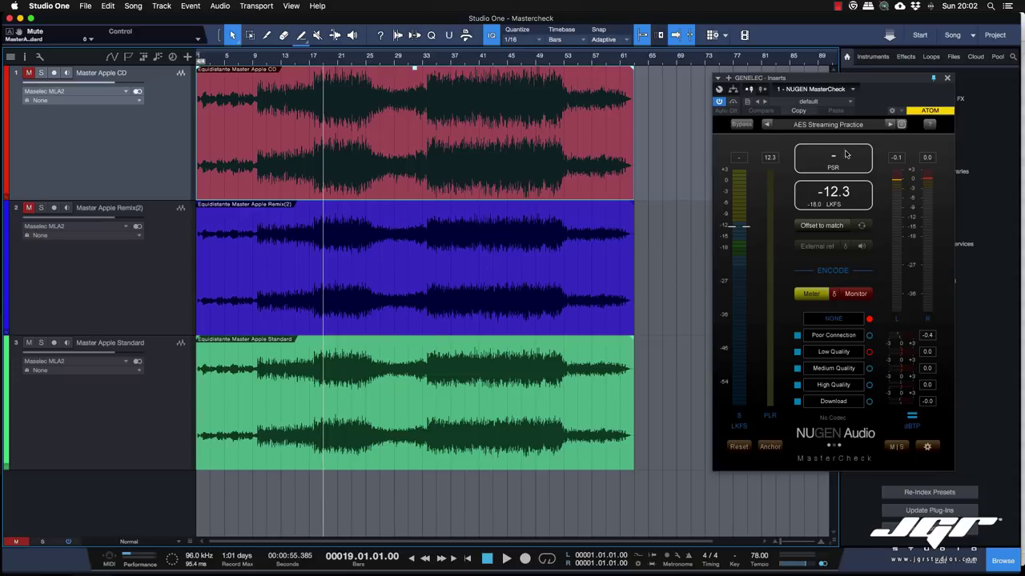
# Play from bar 33 and alternate solo on Master Apple Remix(2) to compare its sound and loudness with Master Apple Standard.
pyautogui.click(433, 386)
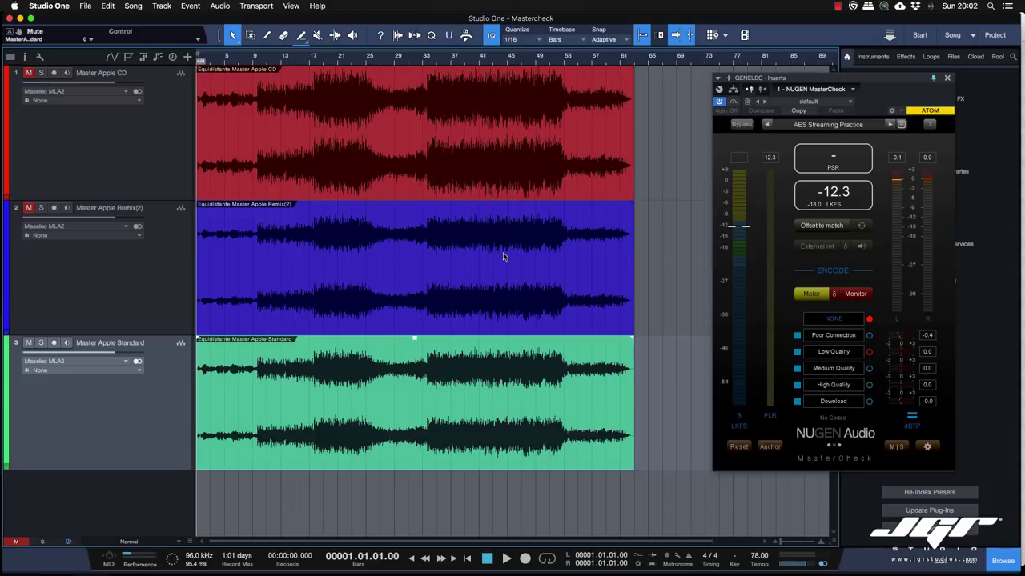
pyautogui.click(425, 58)
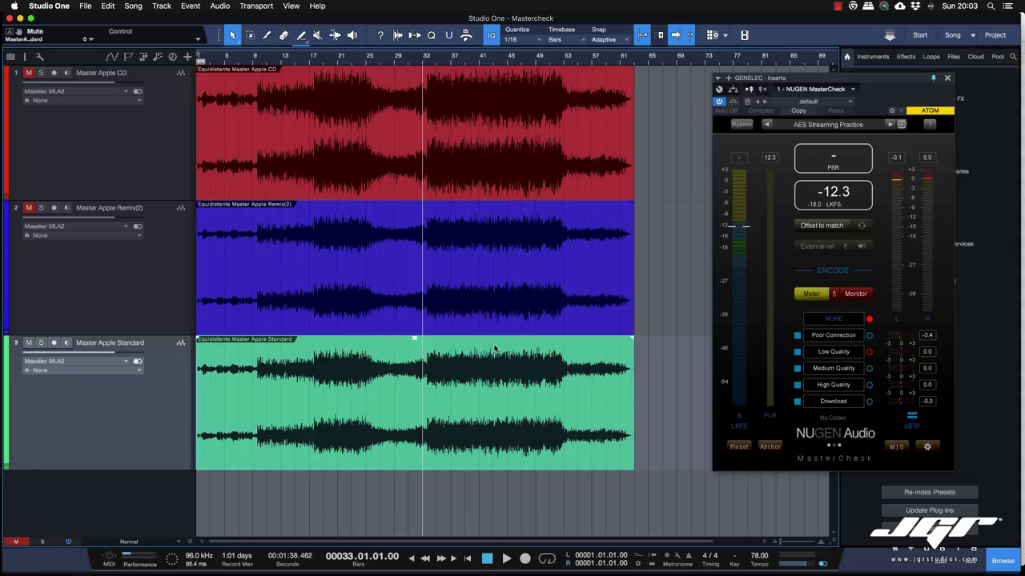
pyautogui.moveTo(491, 389); pyautogui.dragTo(486, 348)
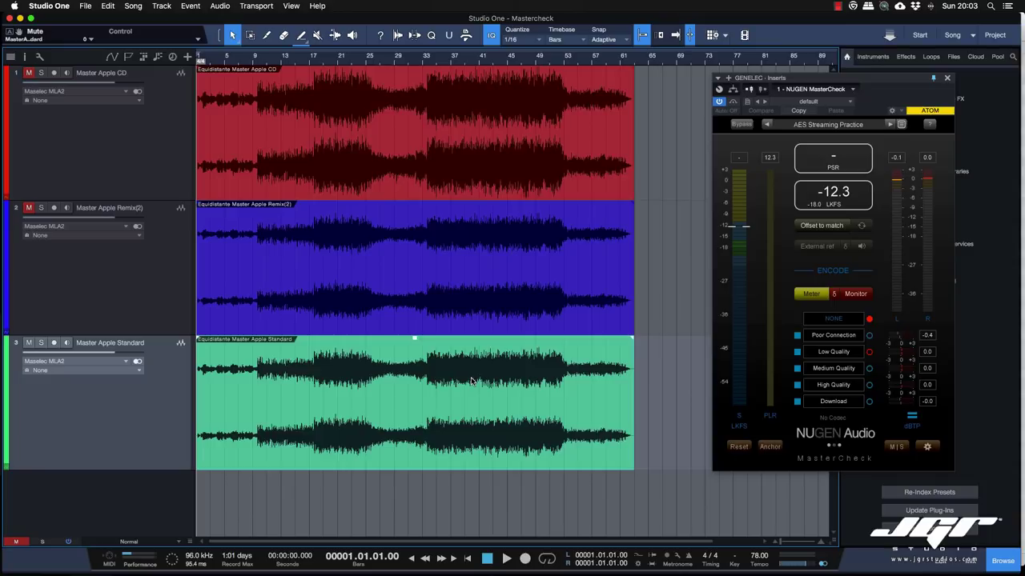
pyautogui.click(425, 60)
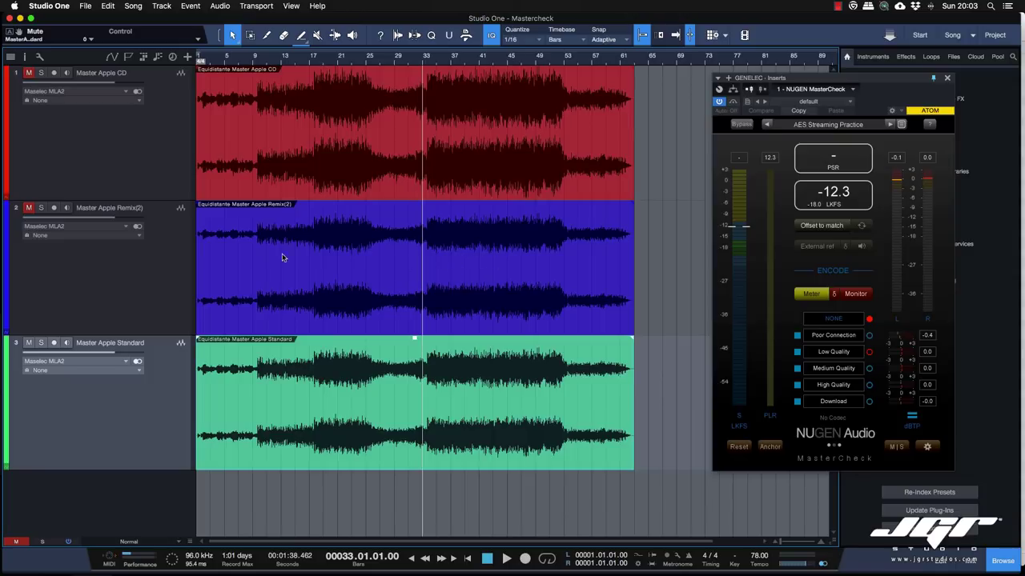
pyautogui.click(41, 208)
pyautogui.press('space')
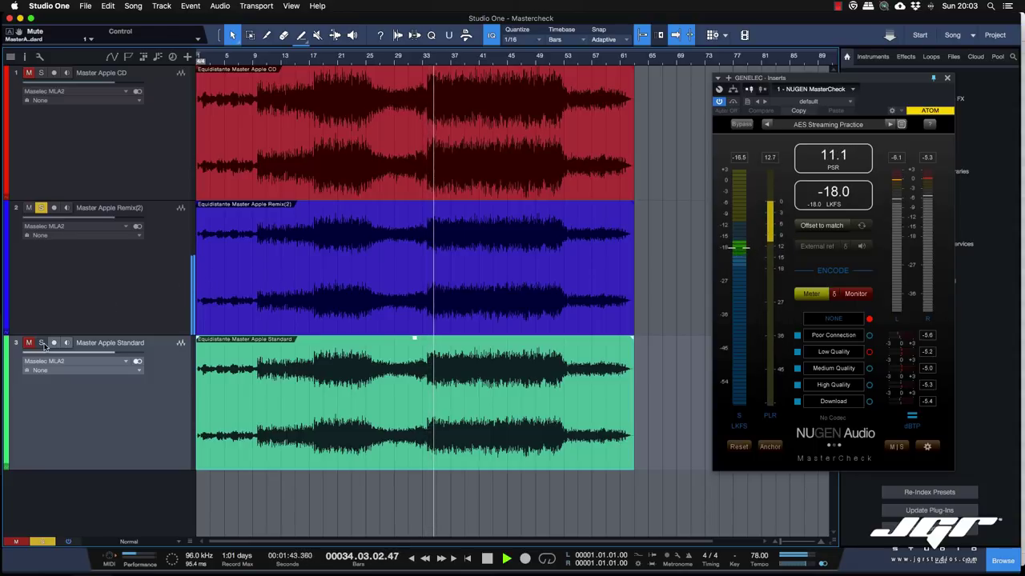
pyautogui.click(41, 208)
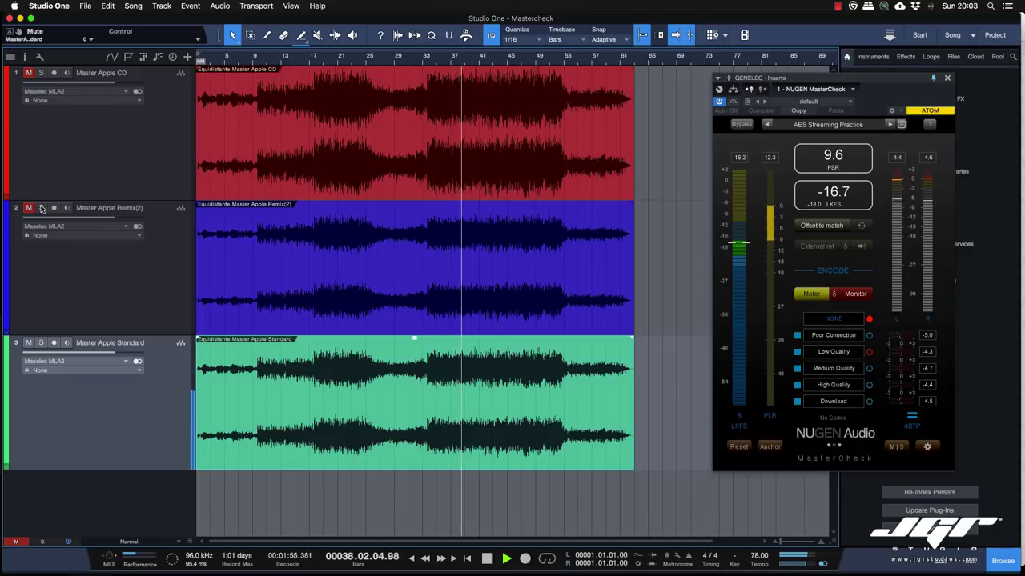
pyautogui.click(41, 208)
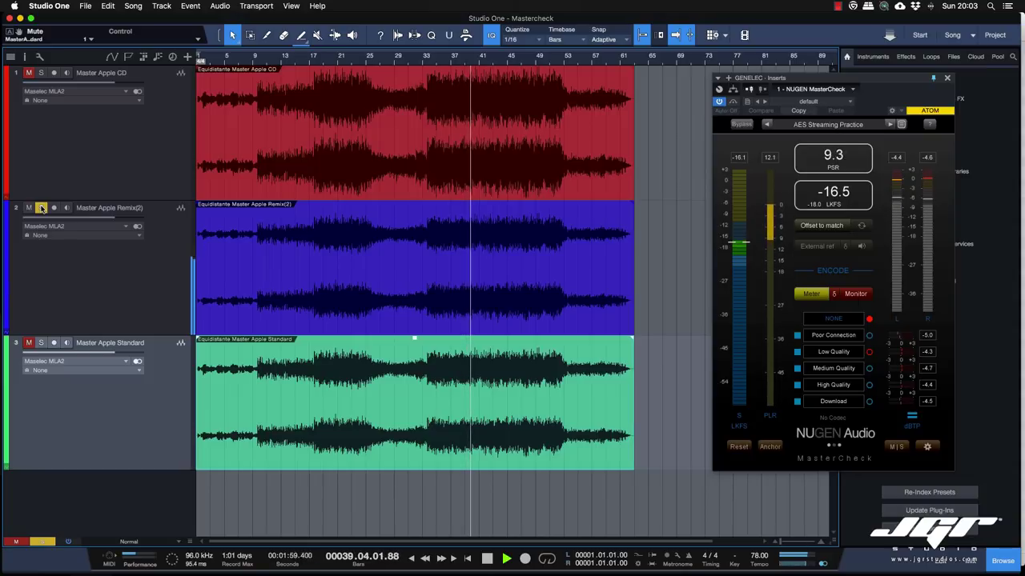
pyautogui.click(42, 208)
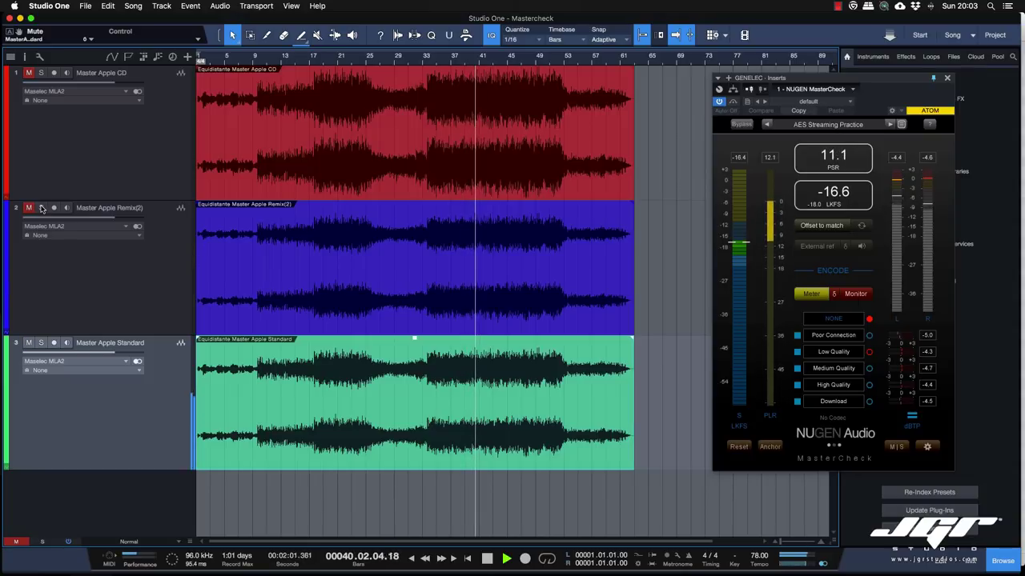
pyautogui.press('space')
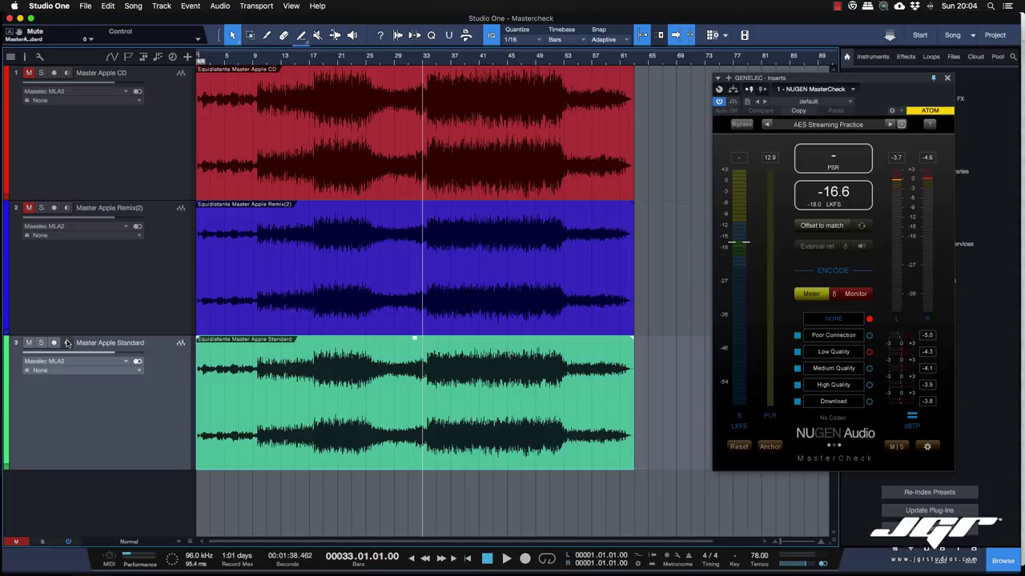
# Repeat the comparison from bar 33, toggling Master Apple Remix(2) solo several times against the Master Apple Standard track.
pyautogui.click(41, 207)
pyautogui.press('space')
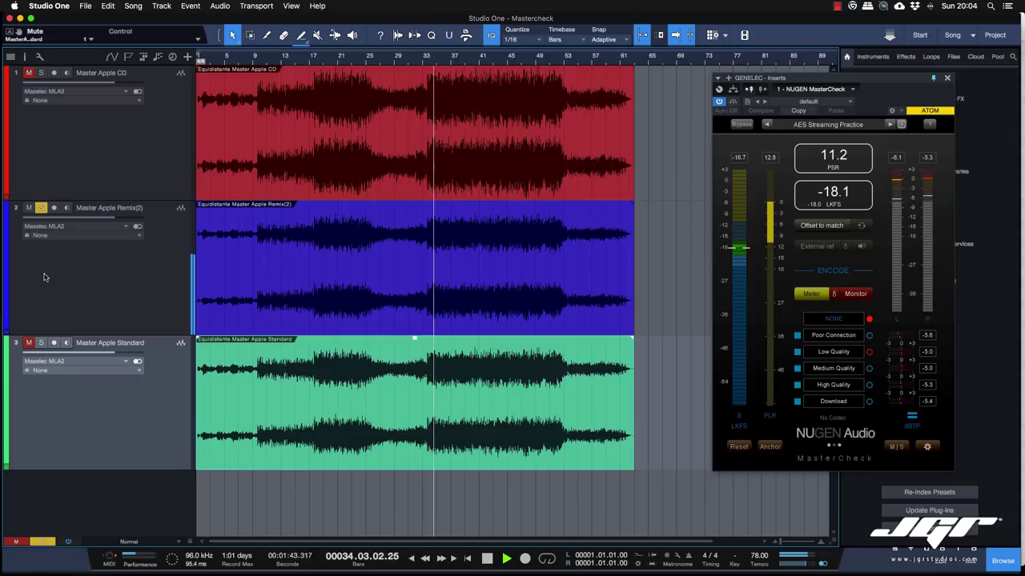
pyautogui.click(41, 208)
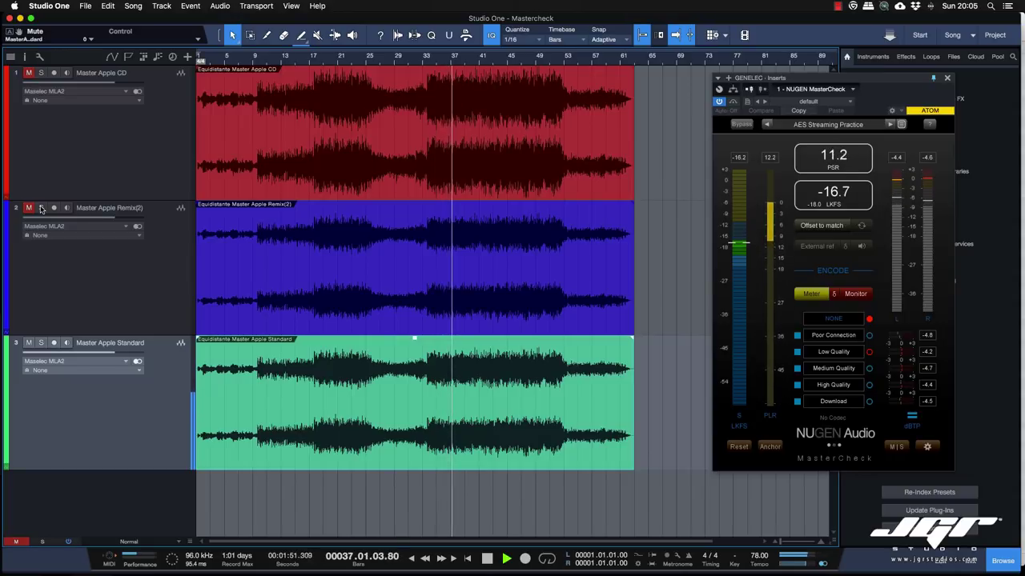
pyautogui.click(41, 208)
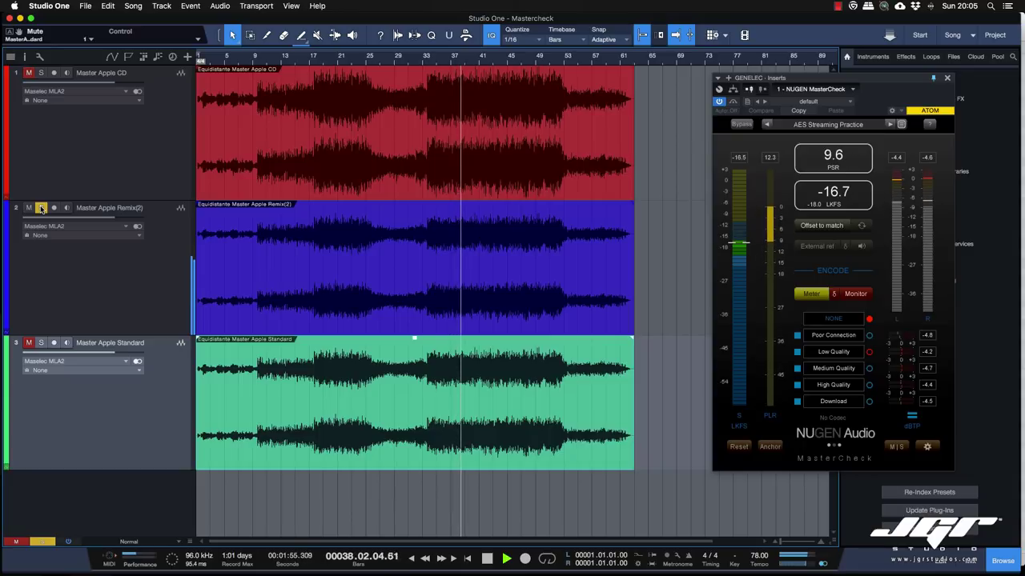
pyautogui.click(41, 209)
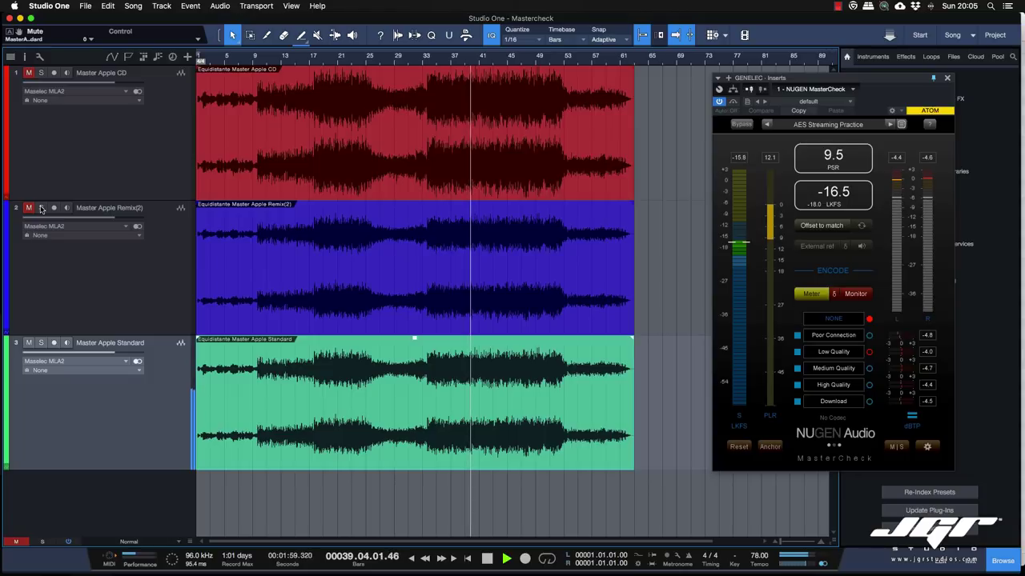
pyautogui.click(40, 208)
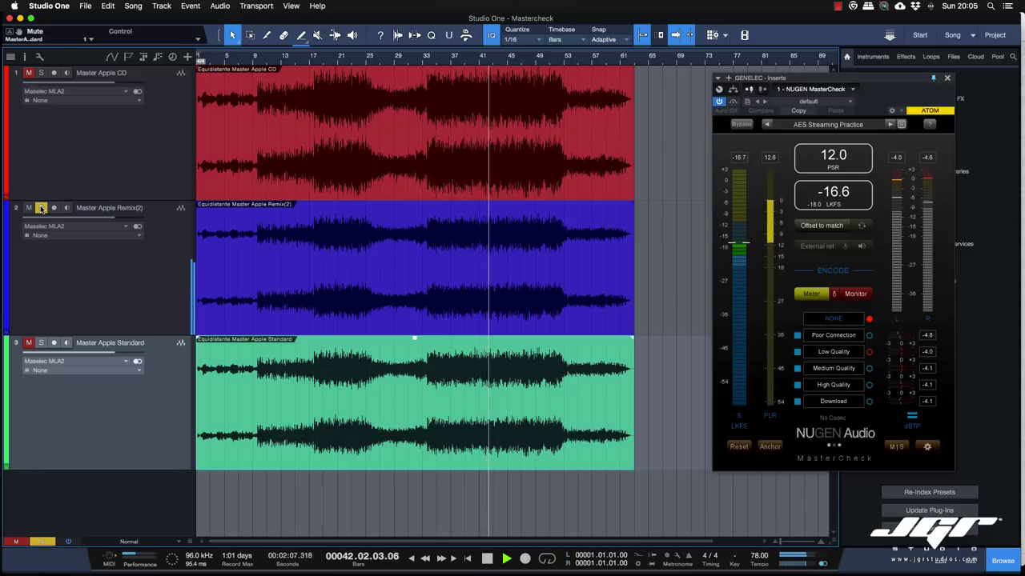
pyautogui.click(41, 208)
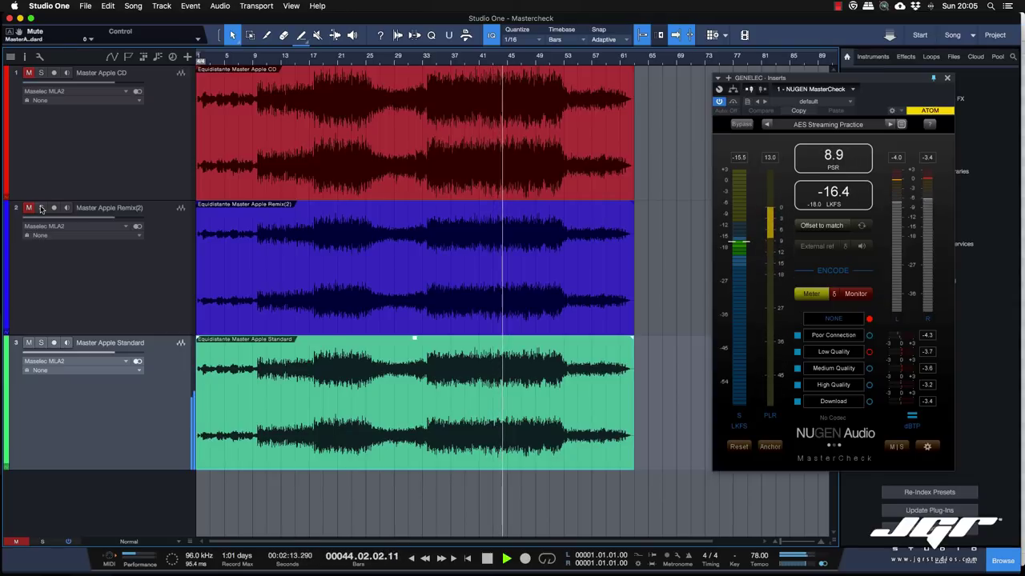
pyautogui.click(41, 208)
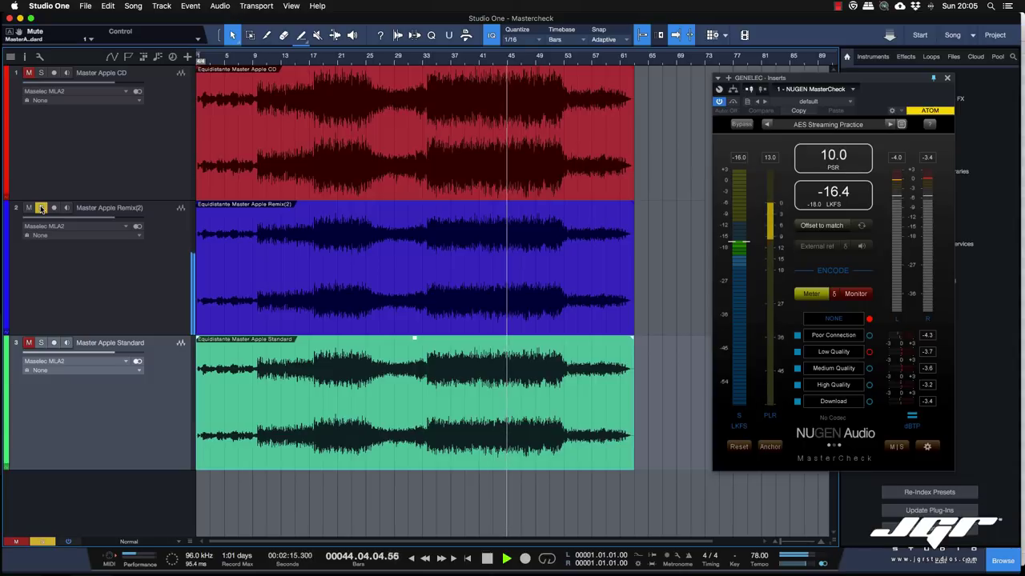